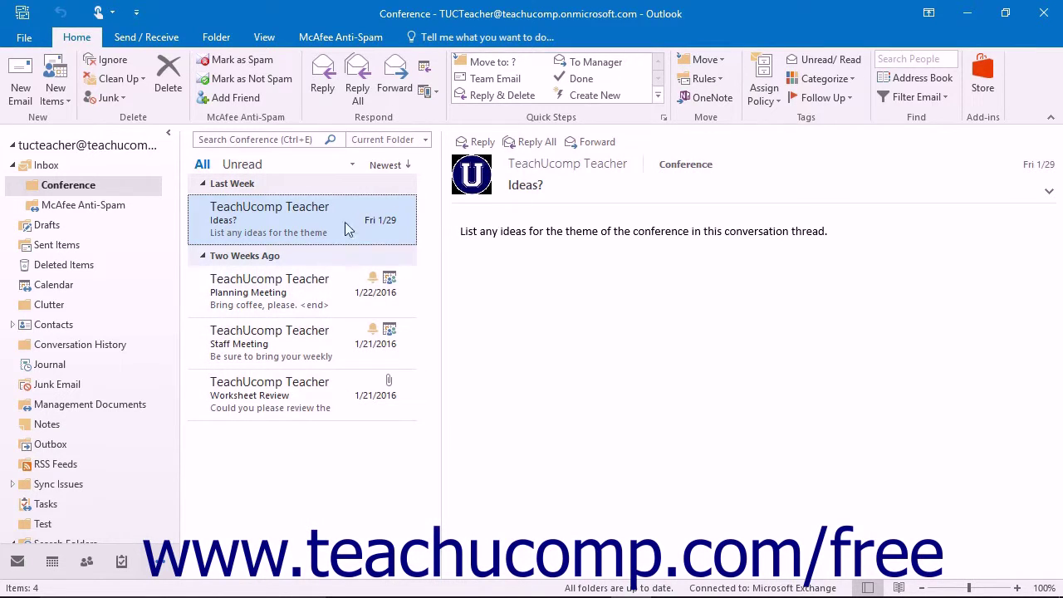
# - Show the ribbon's View options for the Conference folder
pyautogui.click(265, 38)
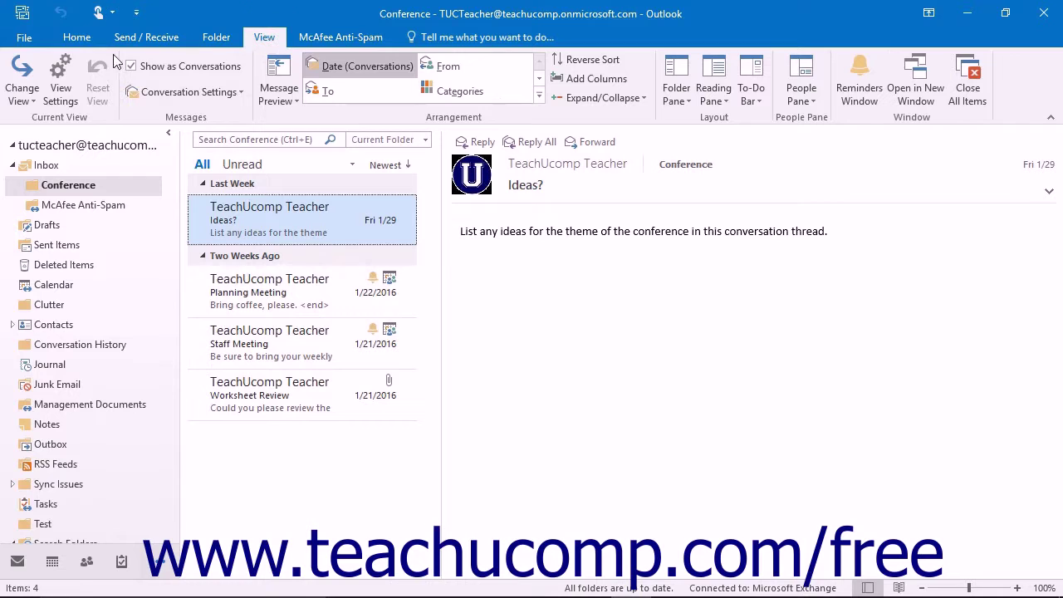
# - Open Manage All Views from Change View and review the Single view's description
pyautogui.click(22, 91)
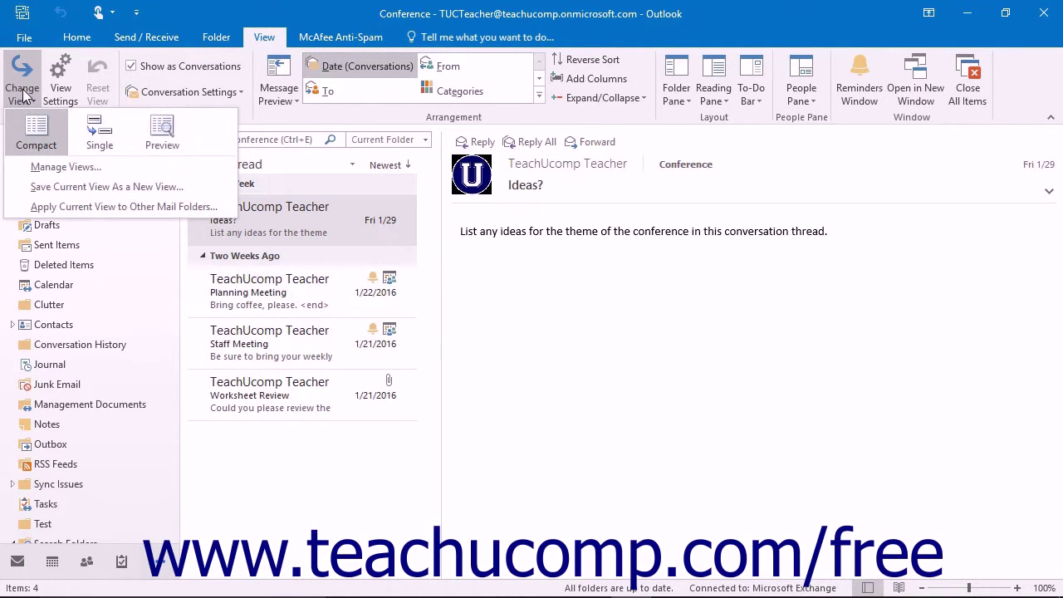
pyautogui.click(51, 166)
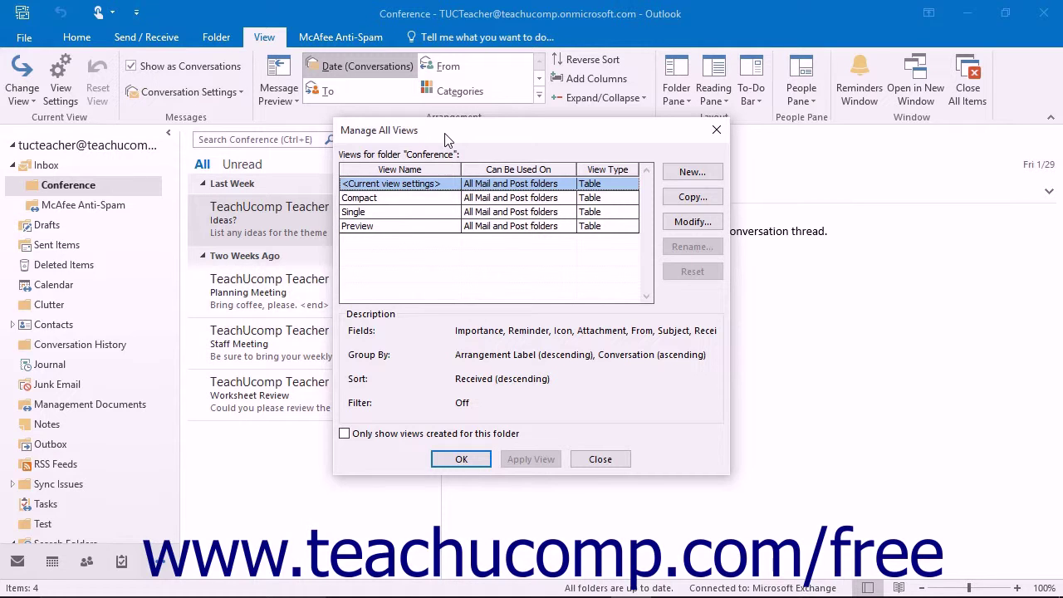
pyautogui.click(441, 213)
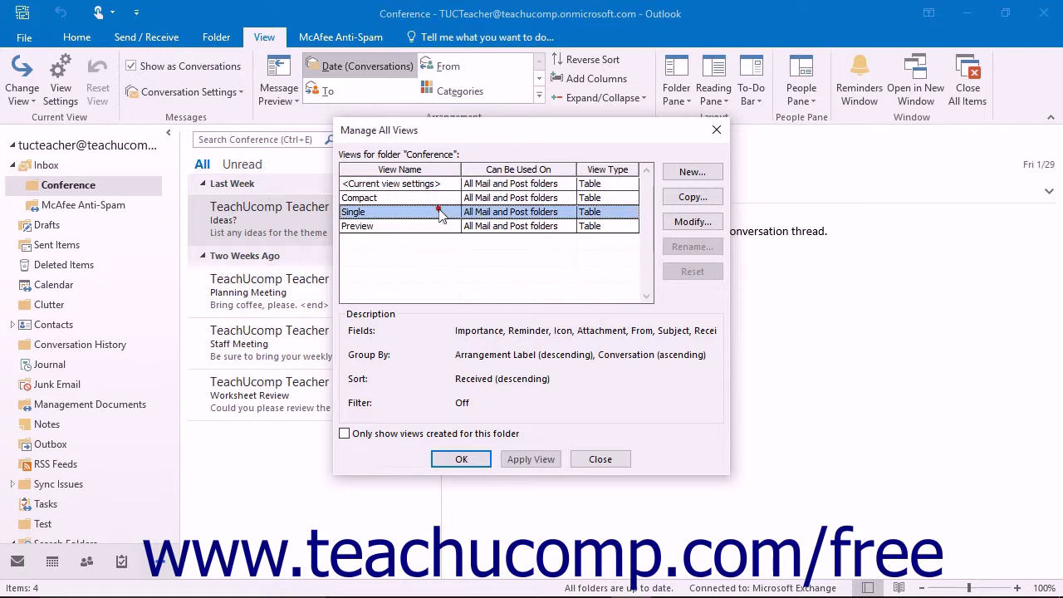
pyautogui.click(695, 268)
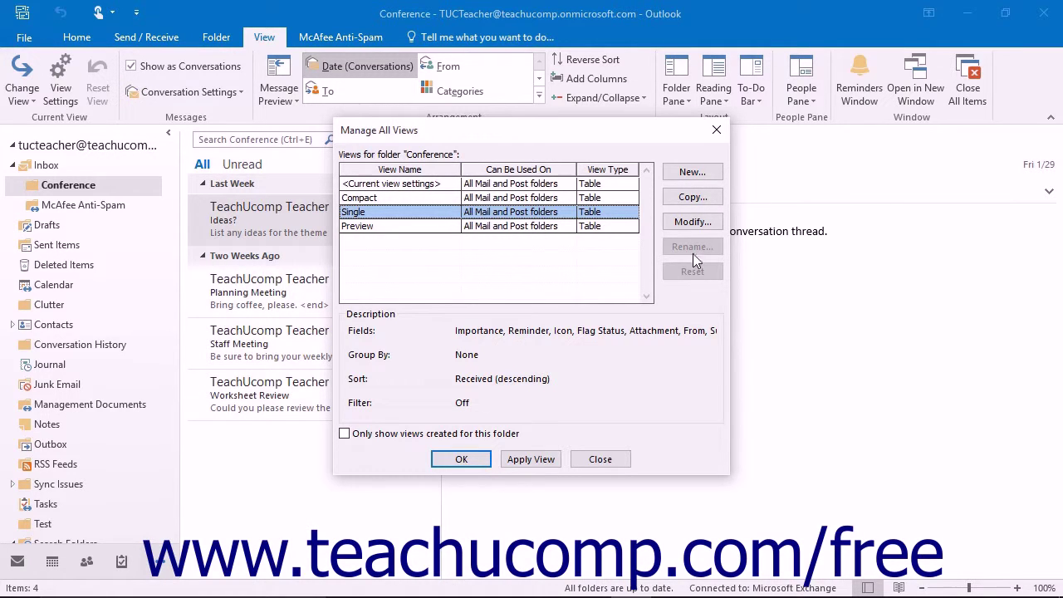
# - Create a Table view named 'Conference View' for this folder, visible to everyone
pyautogui.click(686, 175)
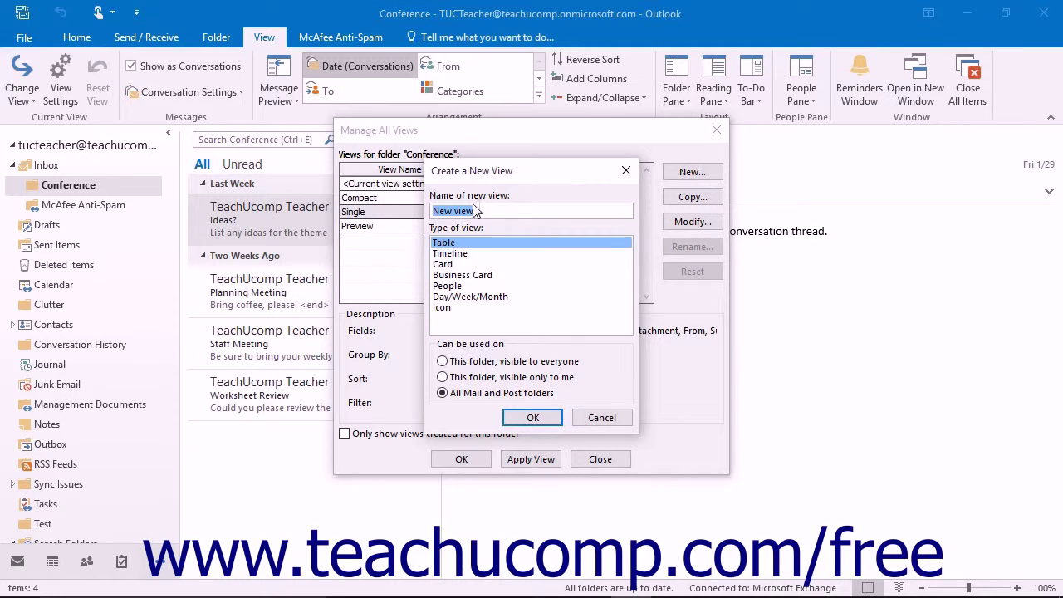
pyautogui.write('Conference View')
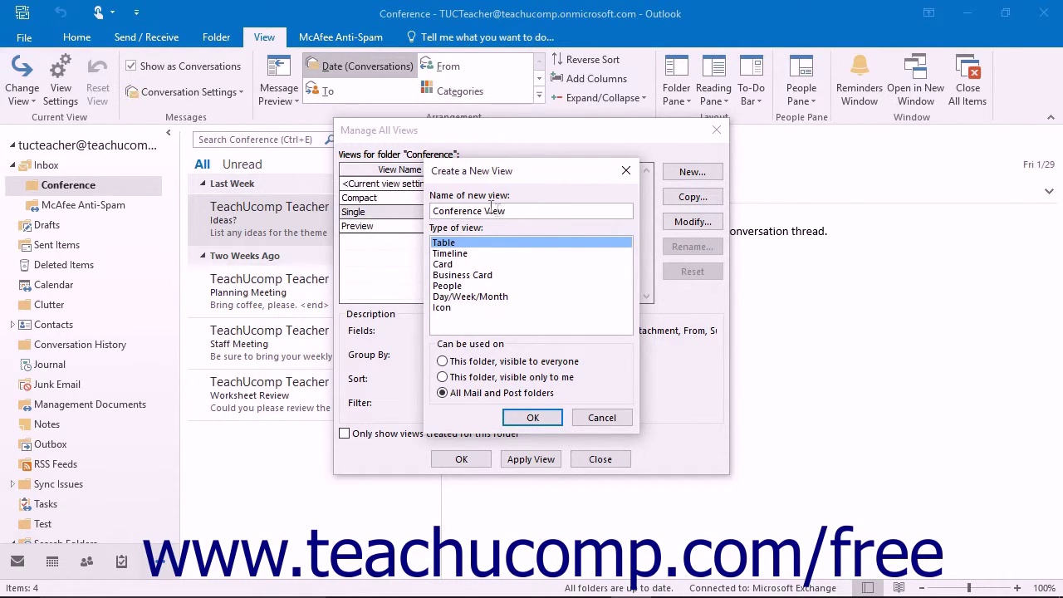
pyautogui.click(479, 242)
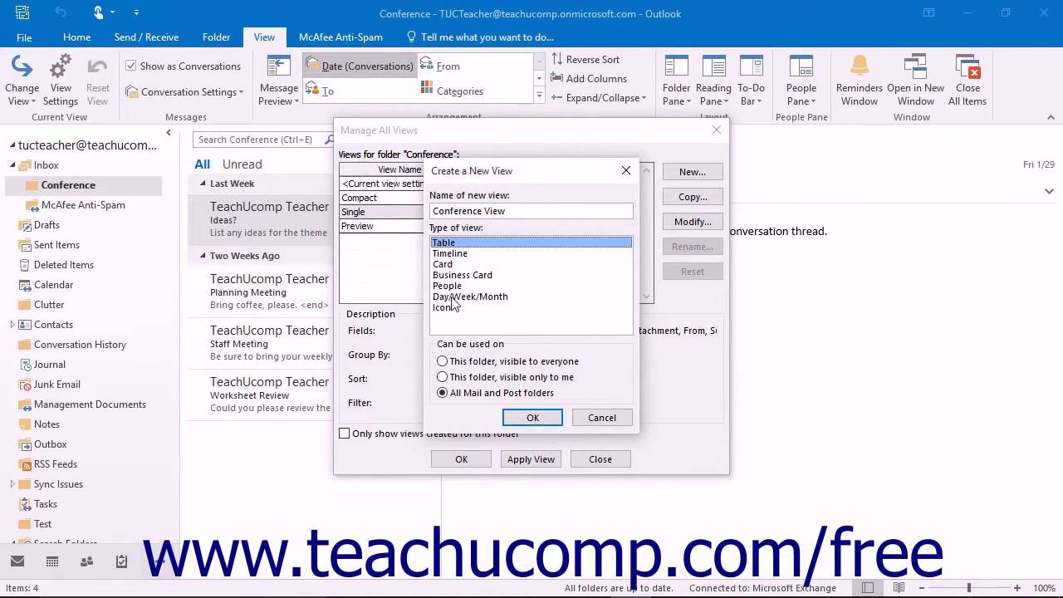
pyautogui.click(462, 366)
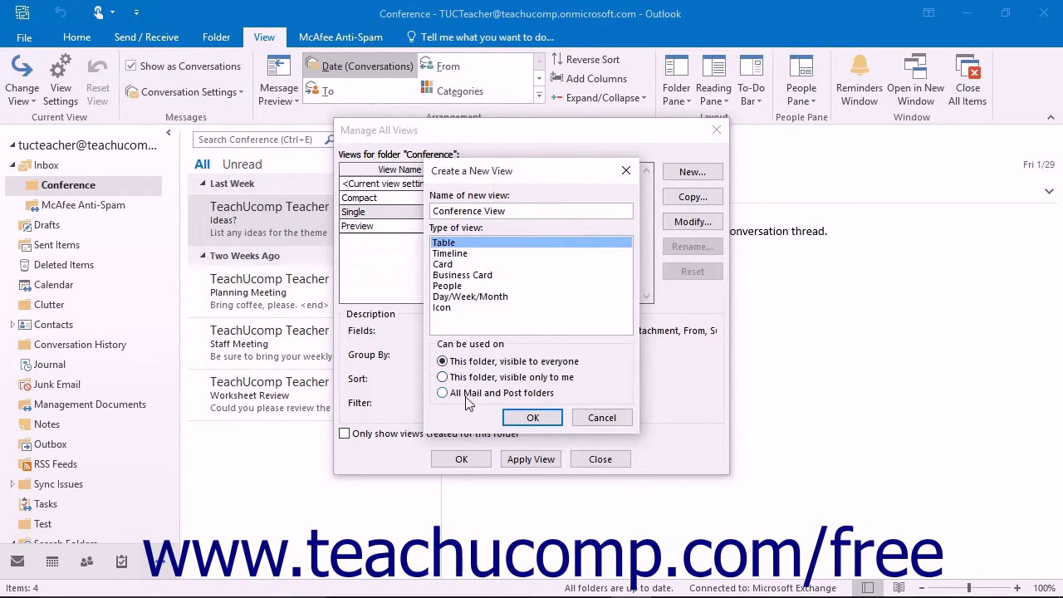
pyautogui.click(522, 423)
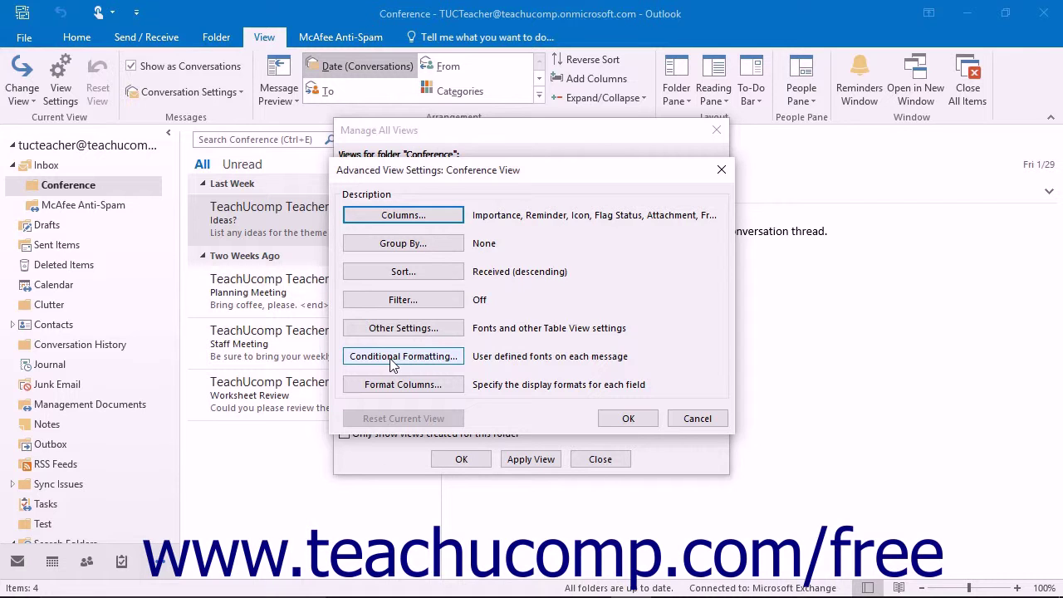
# - Set the view to show 3 lines per message in compact mode
pyautogui.click(412, 218)
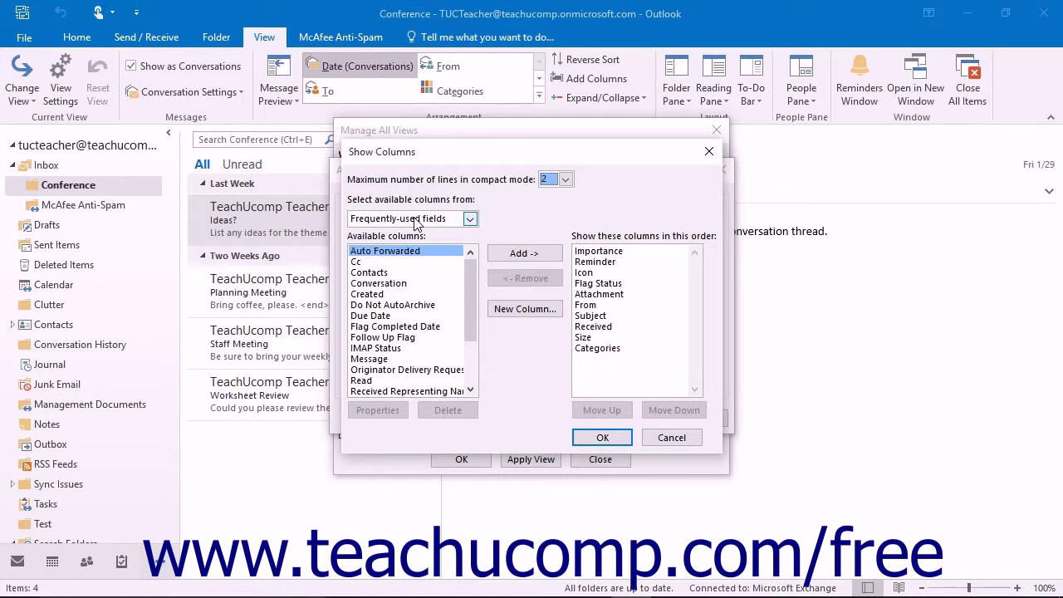
pyautogui.click(565, 182)
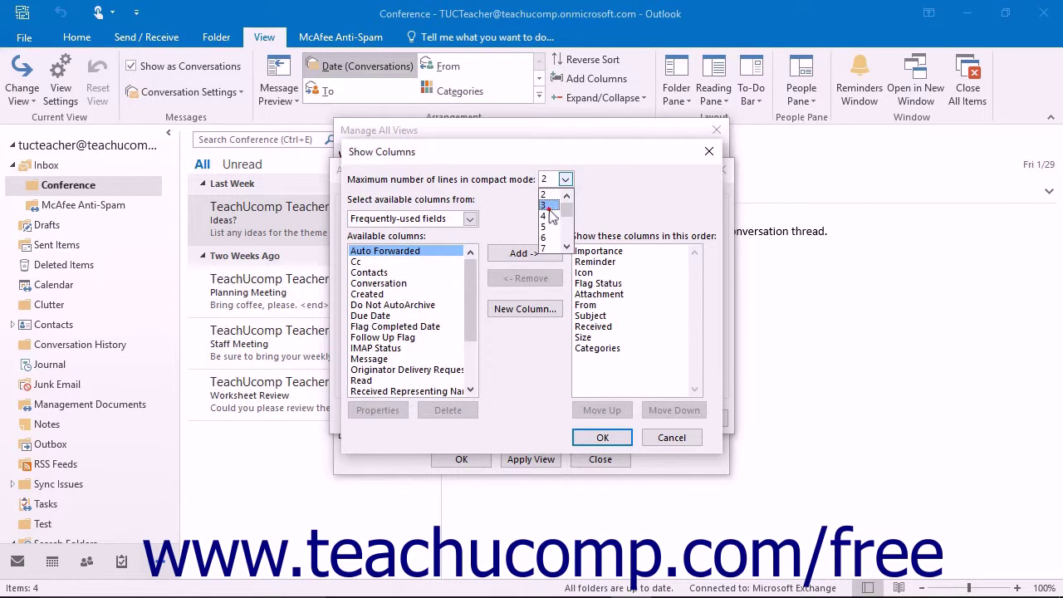
pyautogui.click(546, 205)
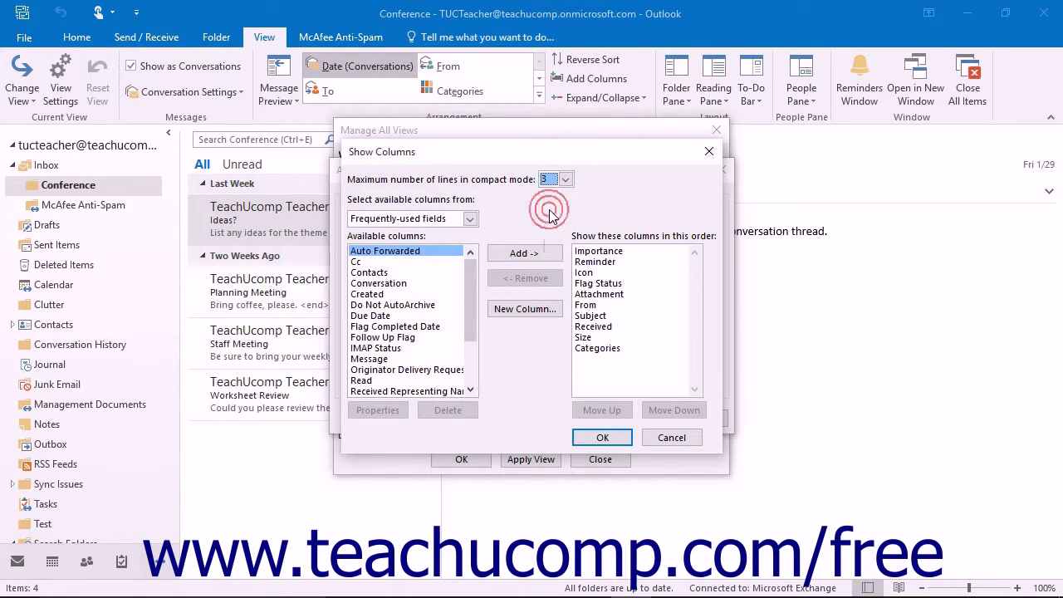
# - Add a Cc column from frequently-used fields and move it up to sit just before From
pyautogui.click(470, 218)
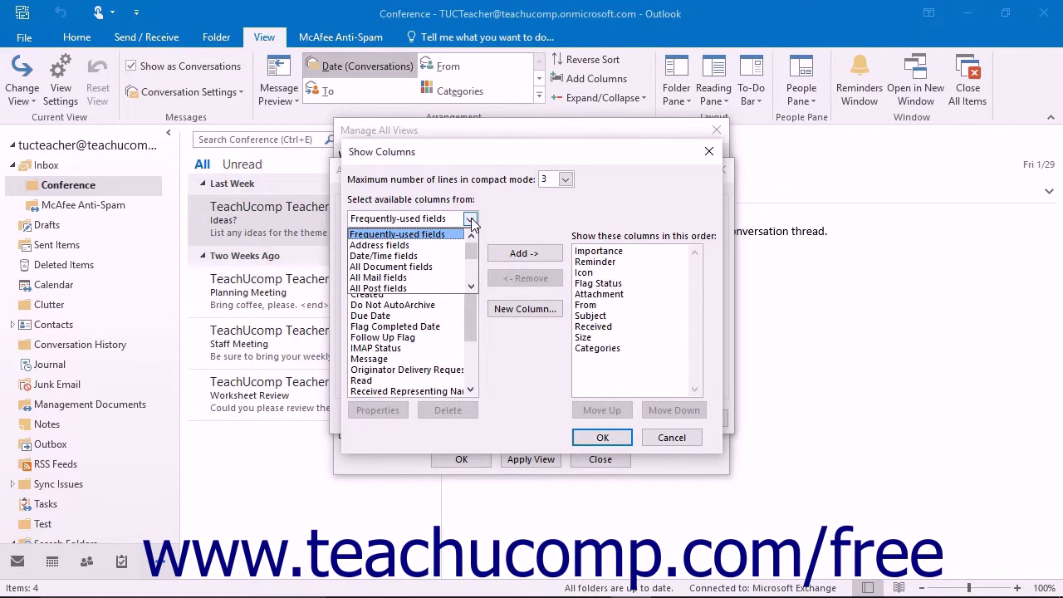
pyautogui.click(428, 235)
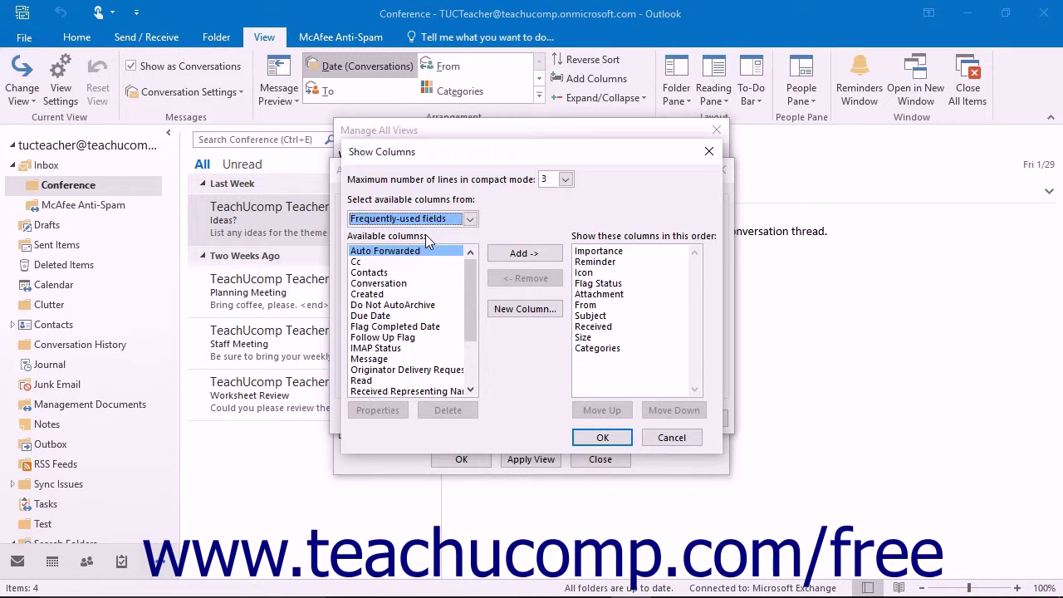
pyautogui.click(387, 264)
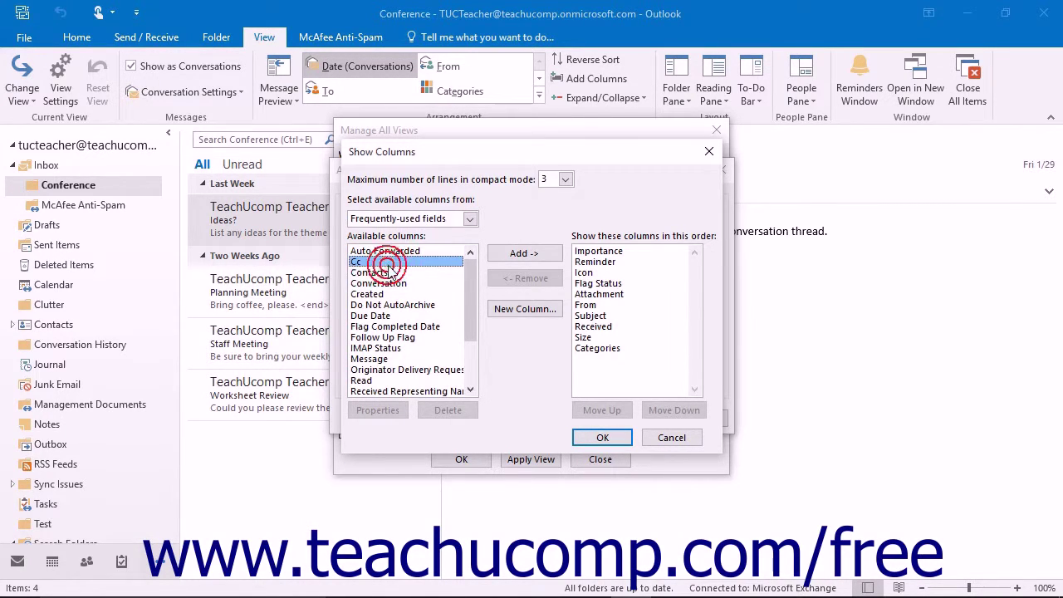
pyautogui.click(521, 253)
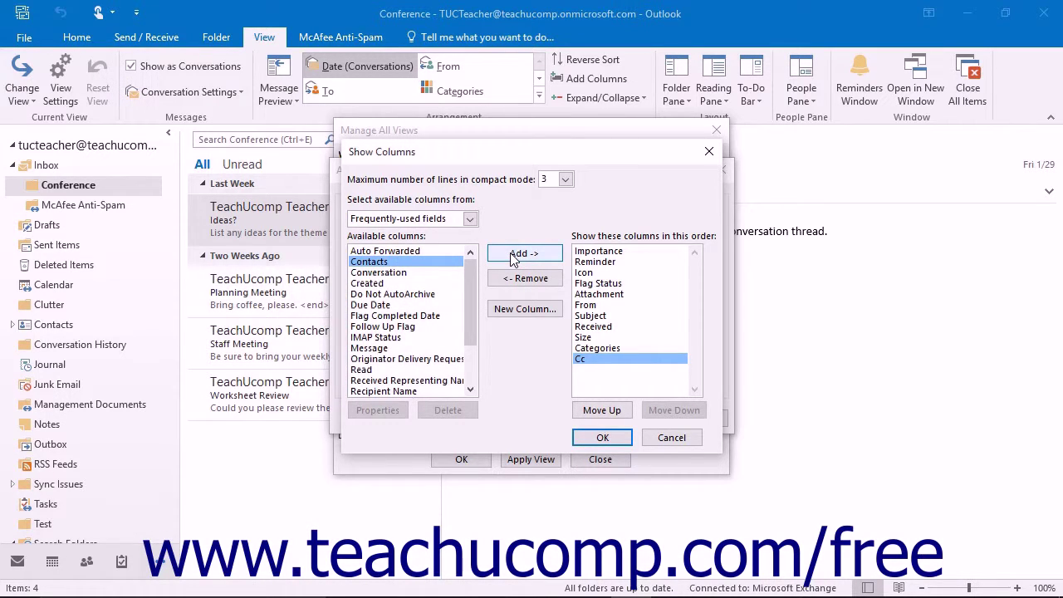
pyautogui.click(615, 359)
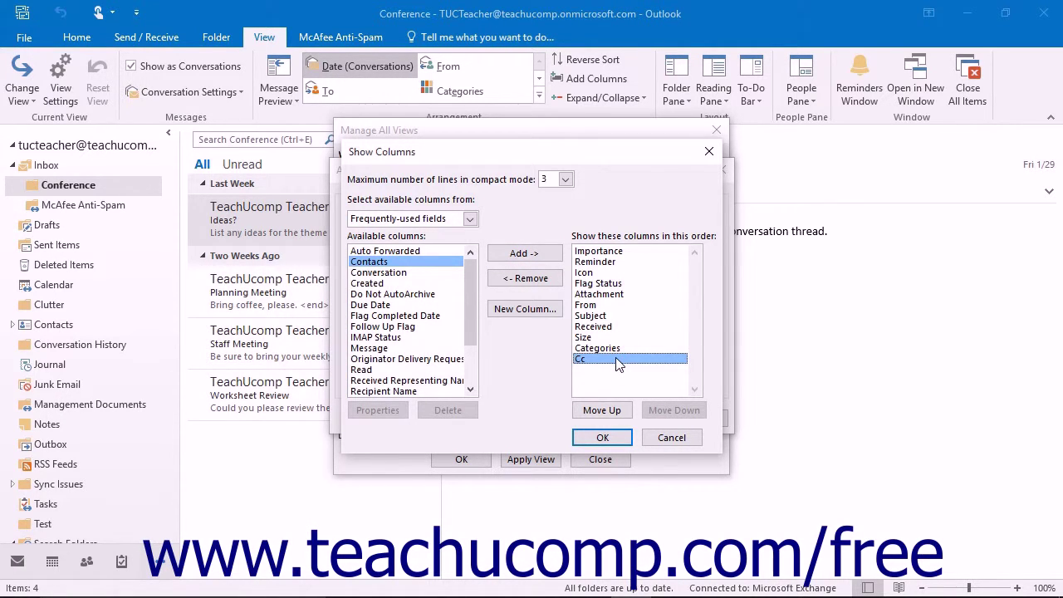
pyautogui.click(623, 407)
pyautogui.click(623, 408)
pyautogui.click(624, 408)
pyautogui.click(623, 407)
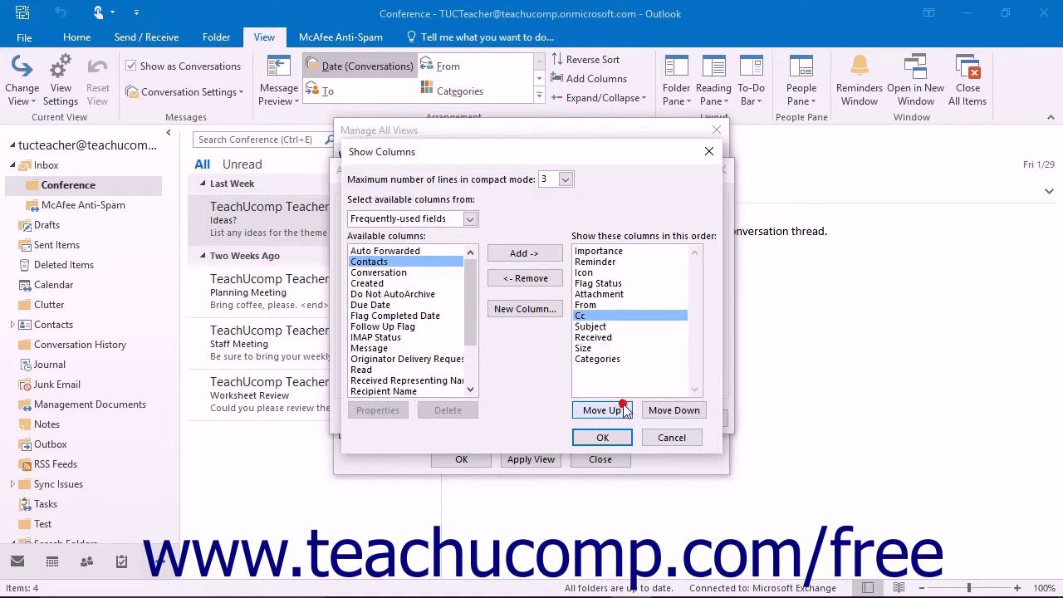
pyautogui.click(625, 410)
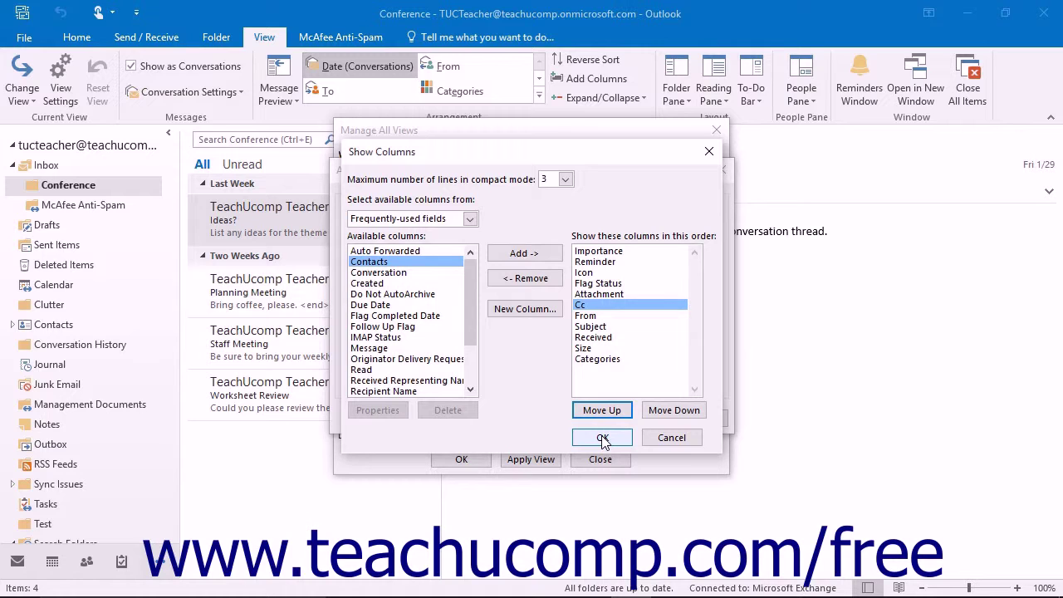
pyautogui.click(602, 439)
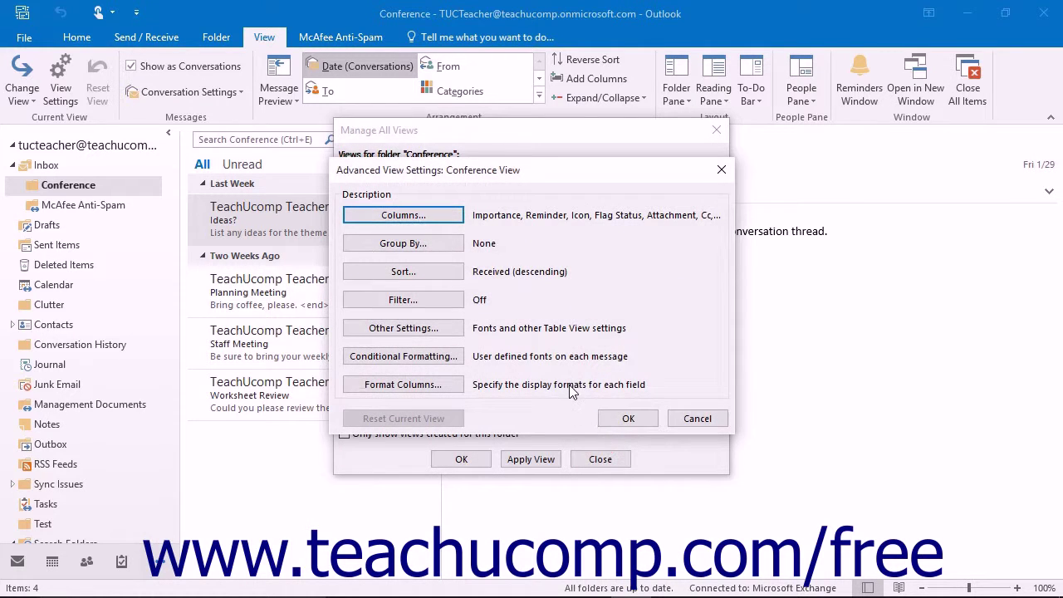
# - Turn off automatic grouping and group items by From in ascending order
pyautogui.click(441, 248)
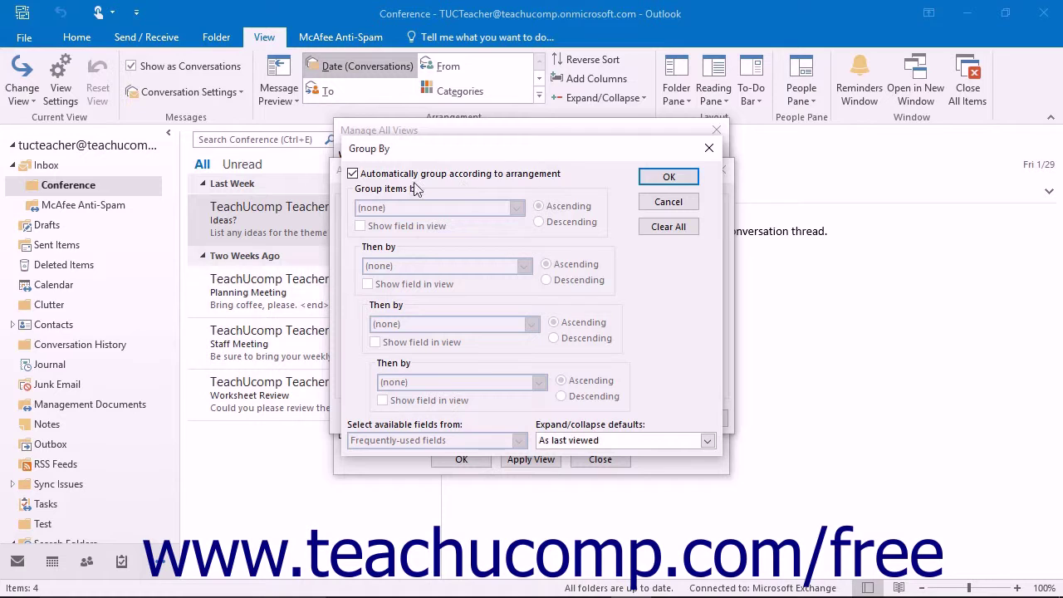
pyautogui.click(353, 173)
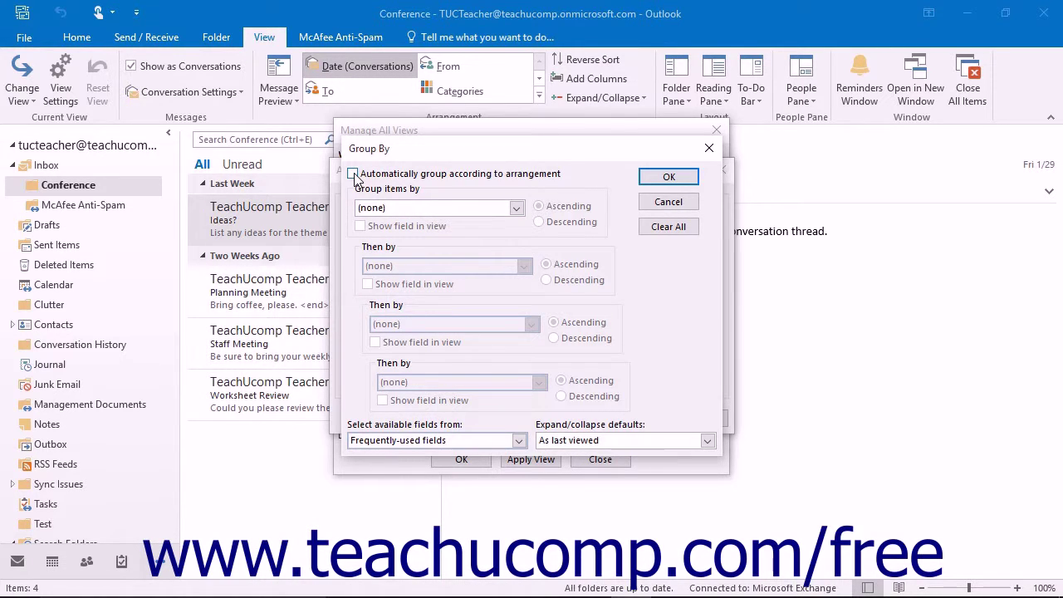
pyautogui.click(426, 191)
pyautogui.click(516, 208)
pyautogui.moveTo(516, 235); pyautogui.dragTo(519, 257)
pyautogui.click(467, 307)
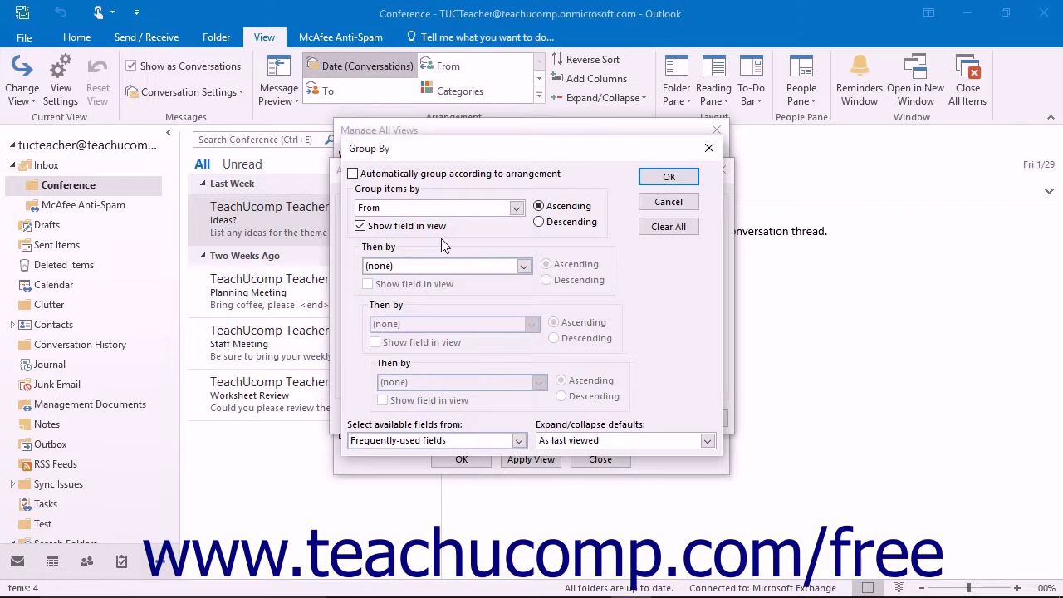
pyautogui.click(549, 222)
pyautogui.click(540, 211)
# - Keep frequently-used fields and 'as last viewed' expansion, then confirm the From grouping
pyautogui.click(519, 441)
pyautogui.click(519, 441)
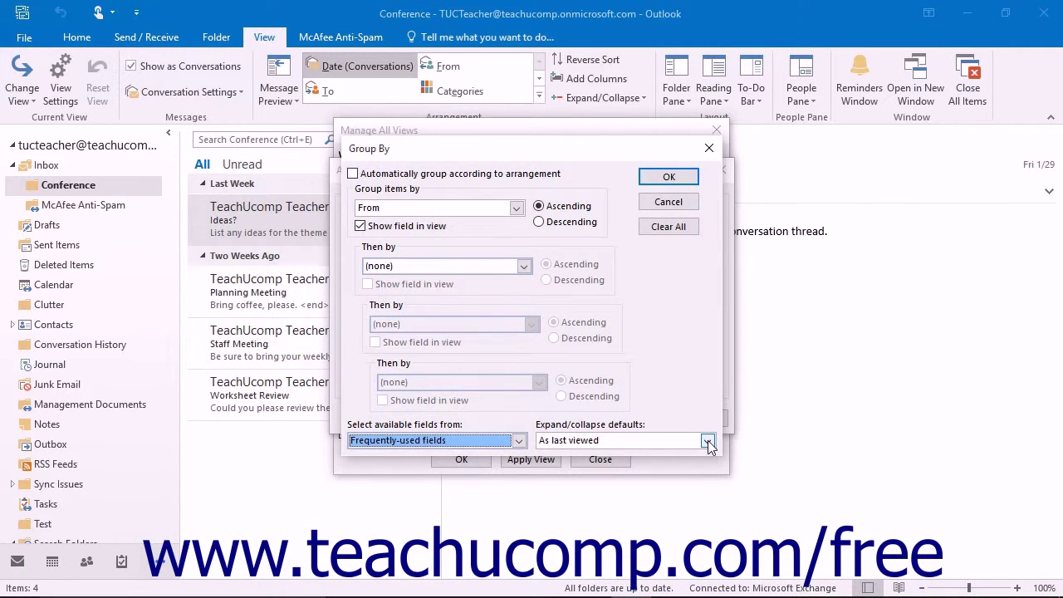
pyautogui.click(708, 441)
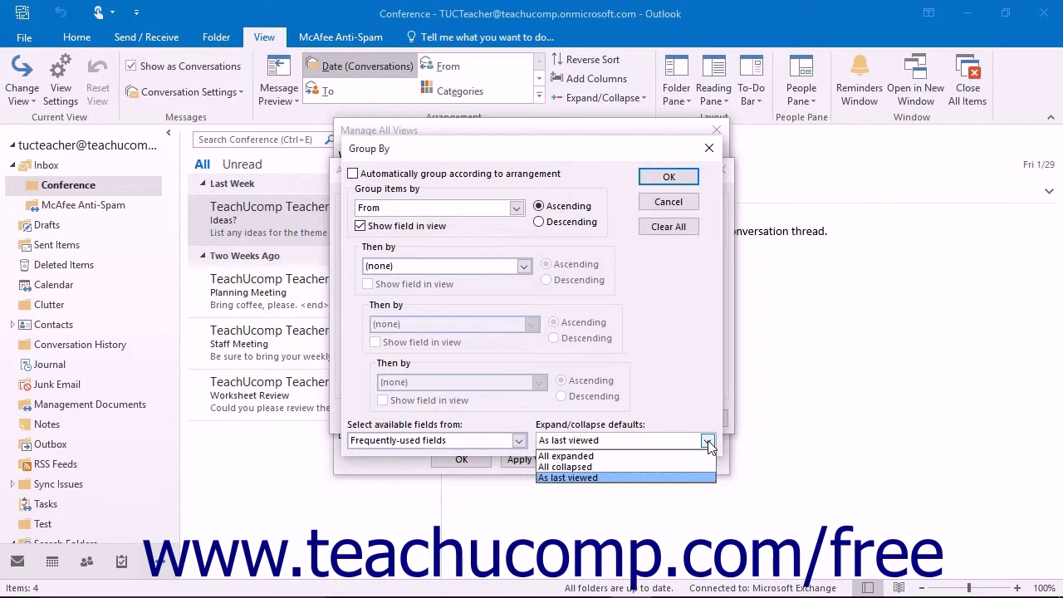
pyautogui.click(665, 478)
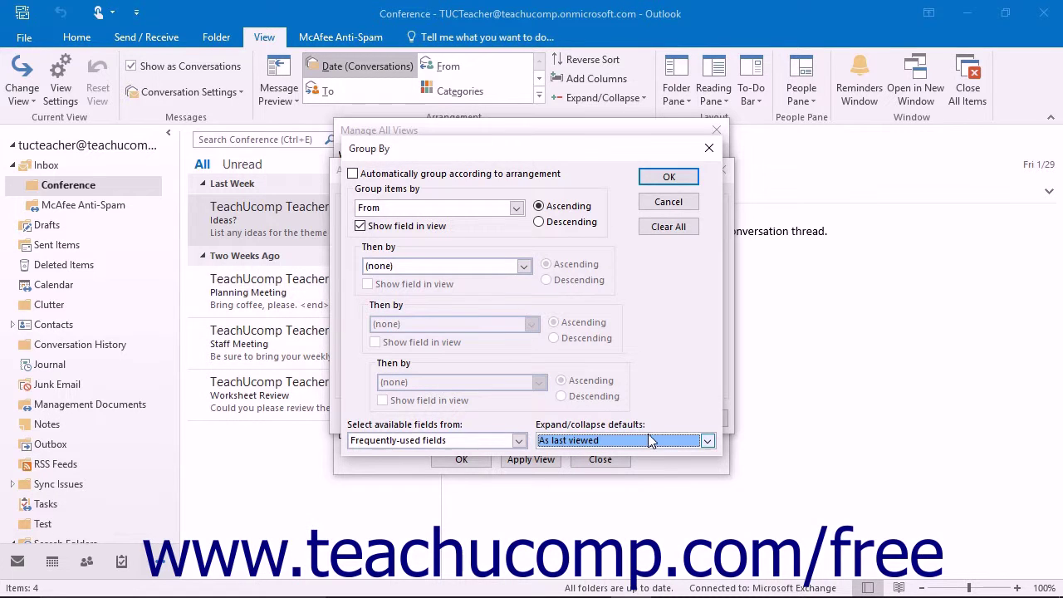
pyautogui.click(653, 178)
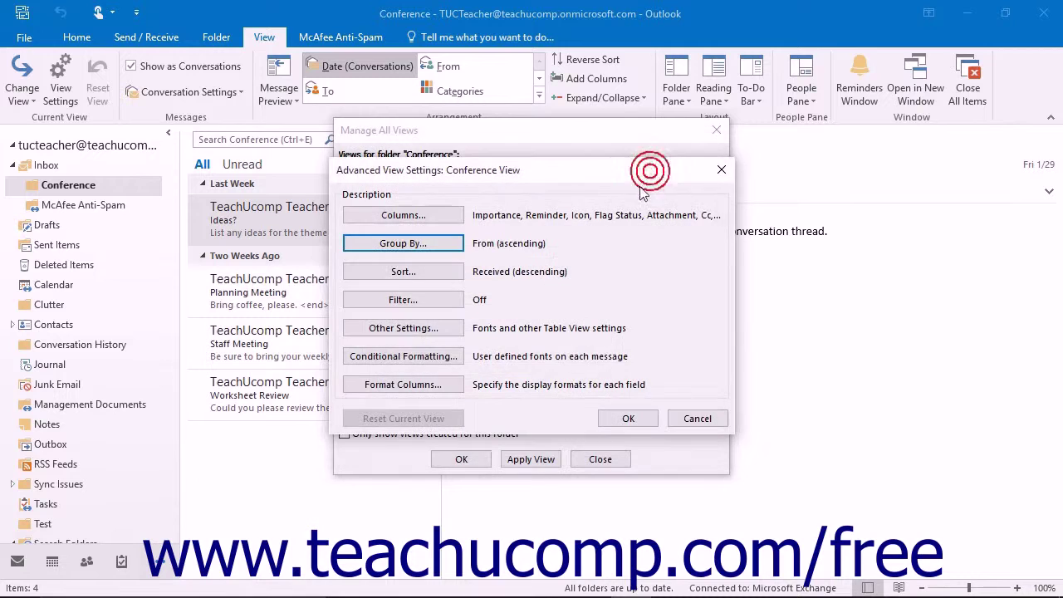
pyautogui.click(401, 272)
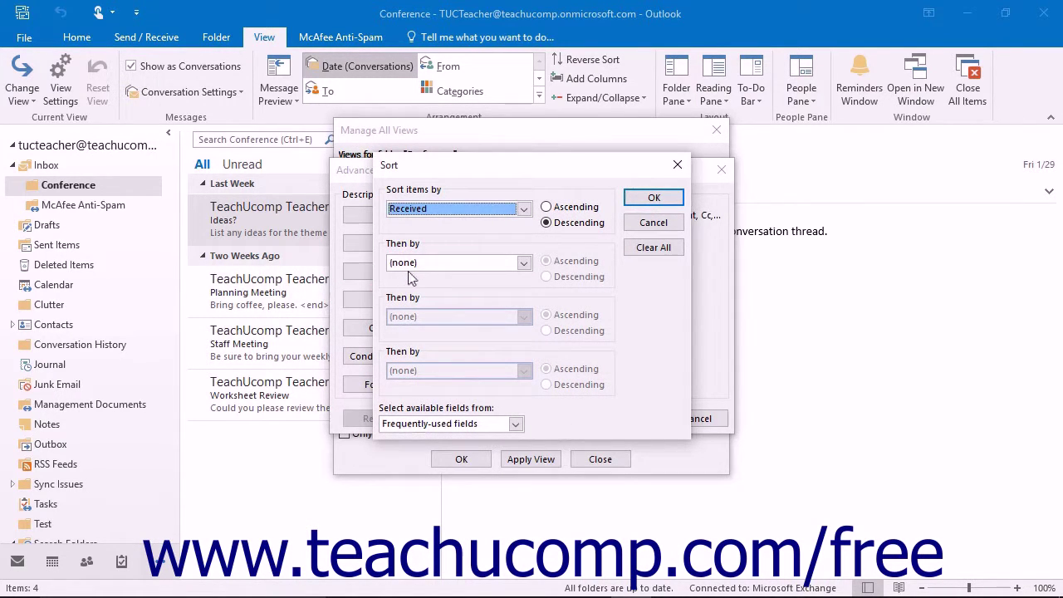
pyautogui.click(524, 211)
pyautogui.click(525, 211)
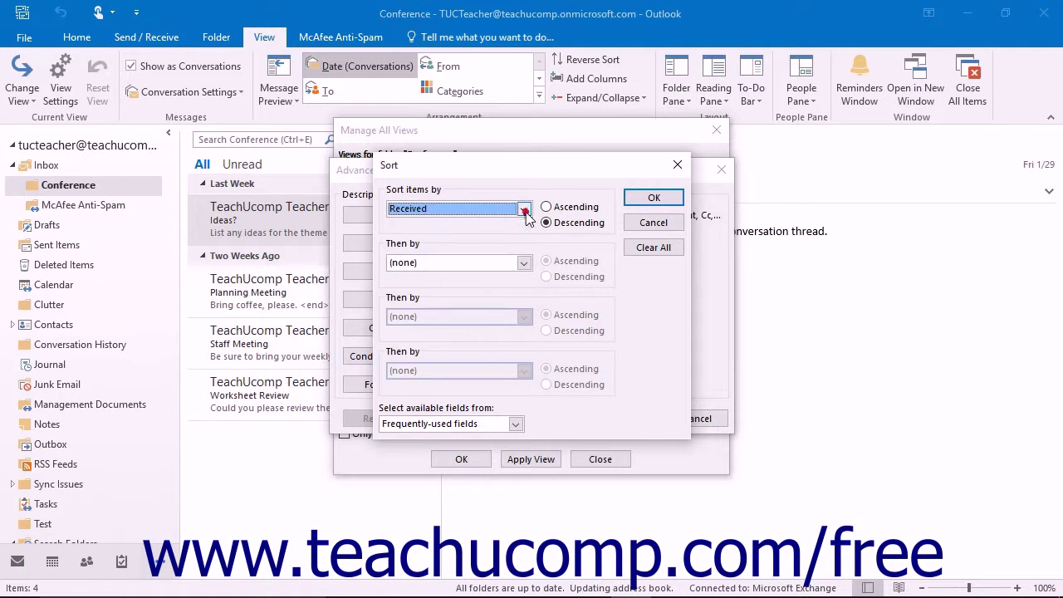
pyautogui.click(527, 263)
pyautogui.click(527, 262)
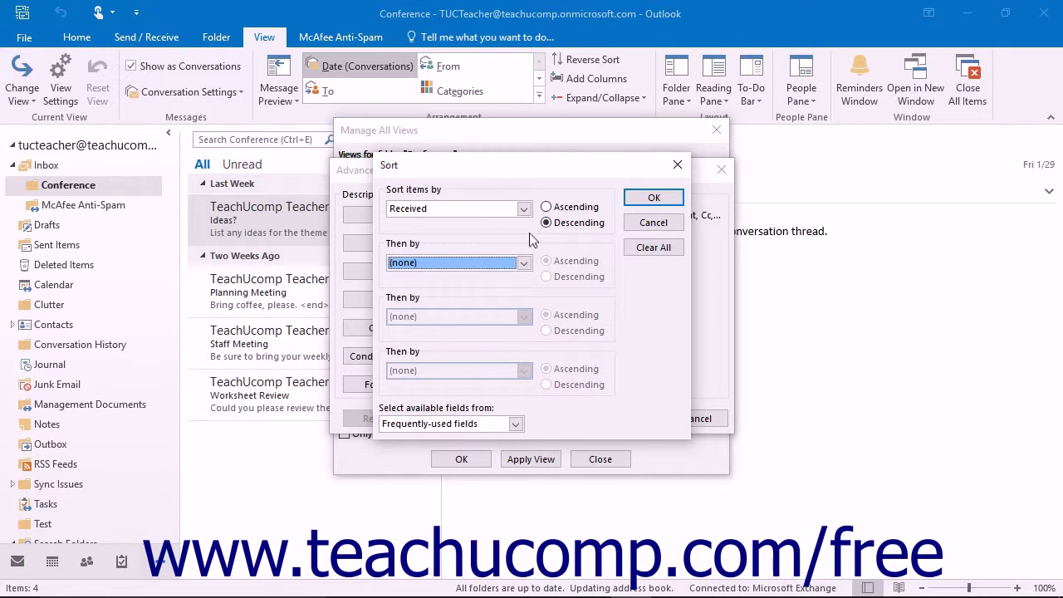
pyautogui.click(555, 223)
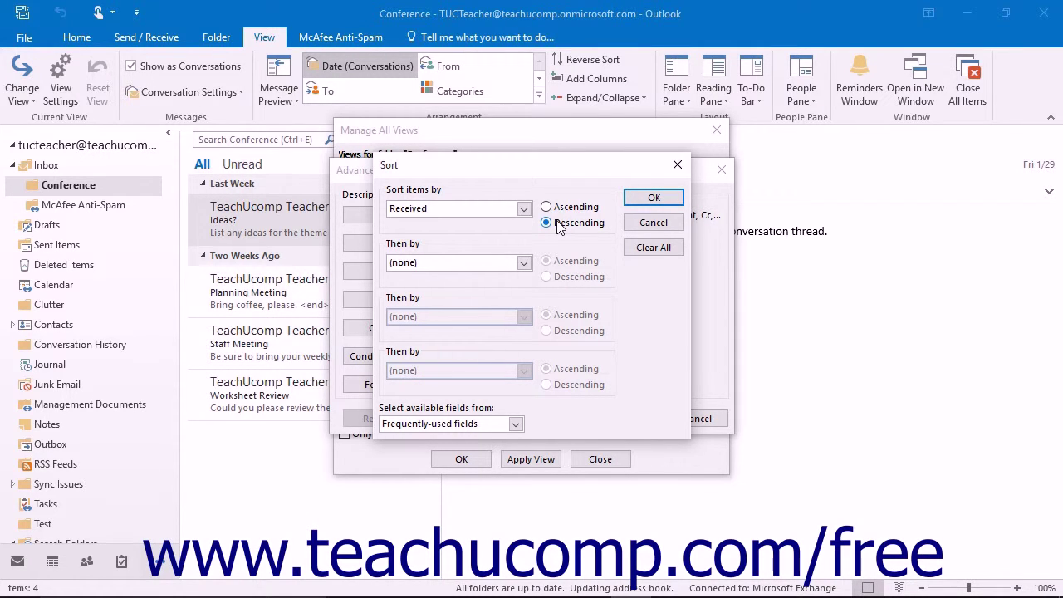
pyautogui.click(651, 198)
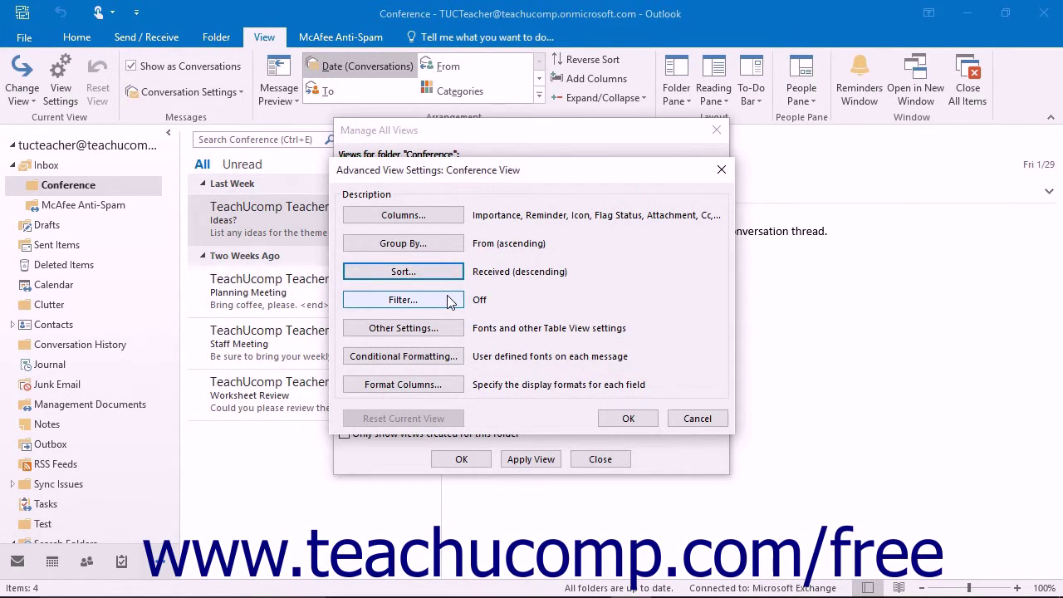
pyautogui.click(448, 302)
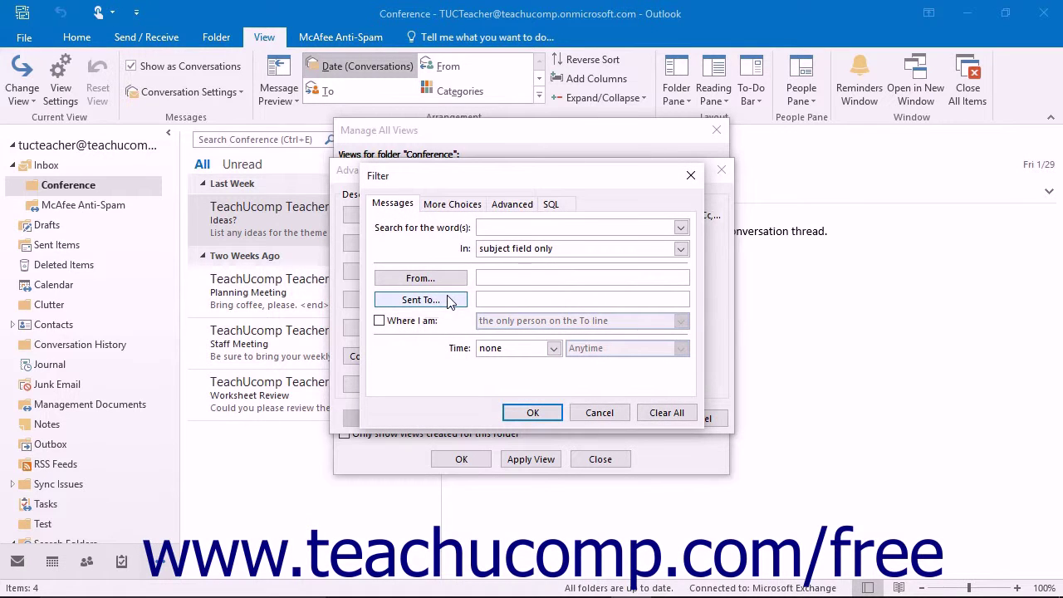
pyautogui.click(452, 205)
pyautogui.click(510, 206)
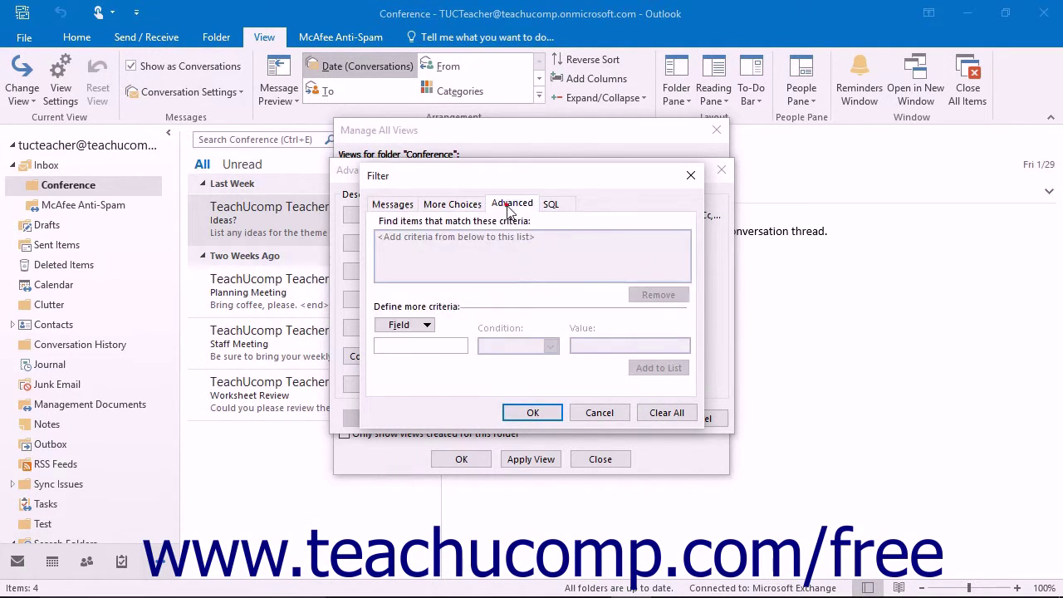
pyautogui.click(550, 206)
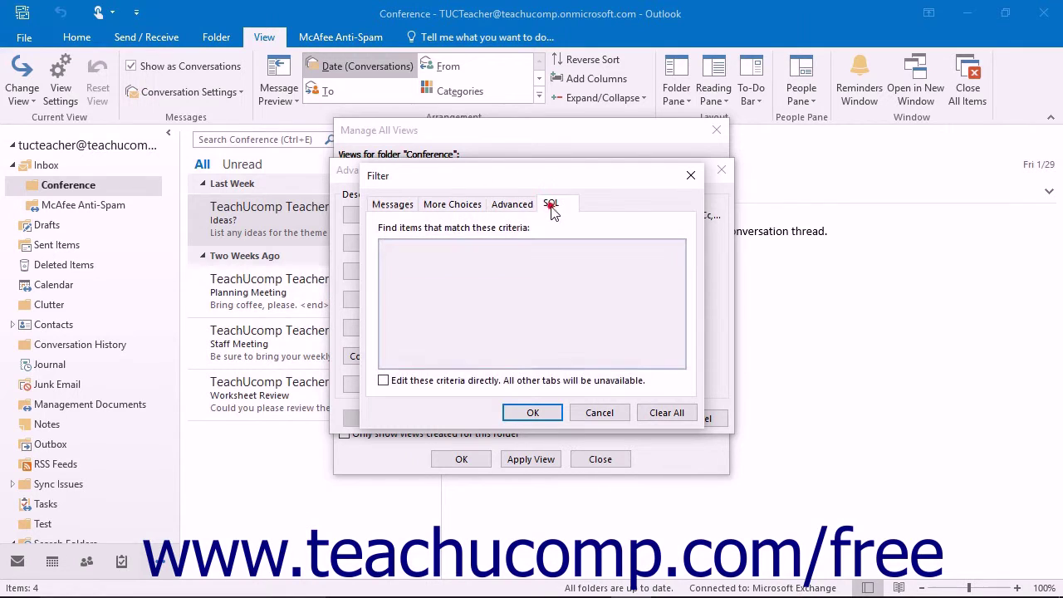
pyautogui.click(407, 210)
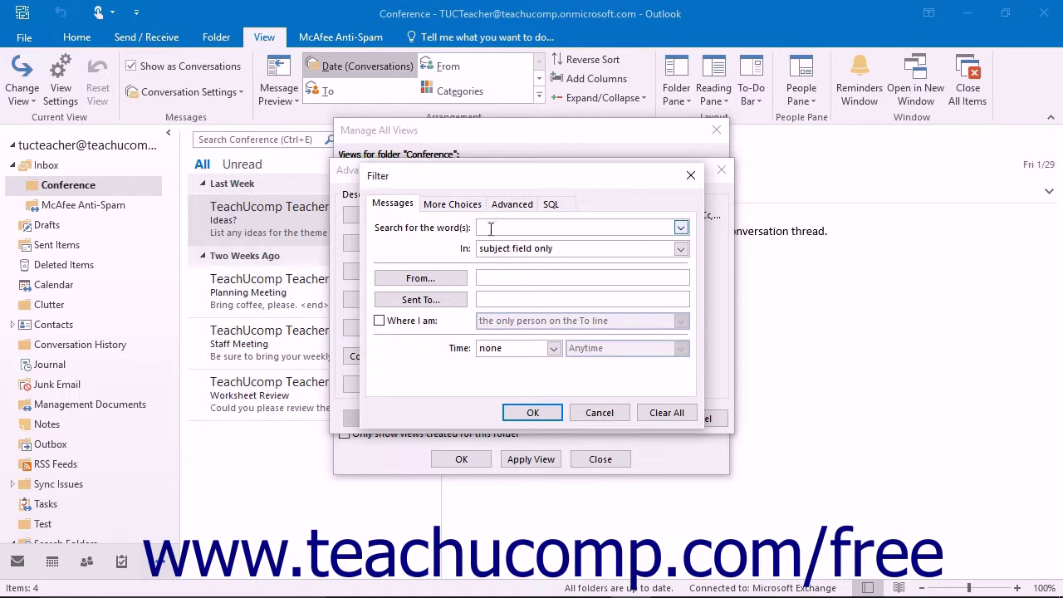
pyautogui.click(463, 208)
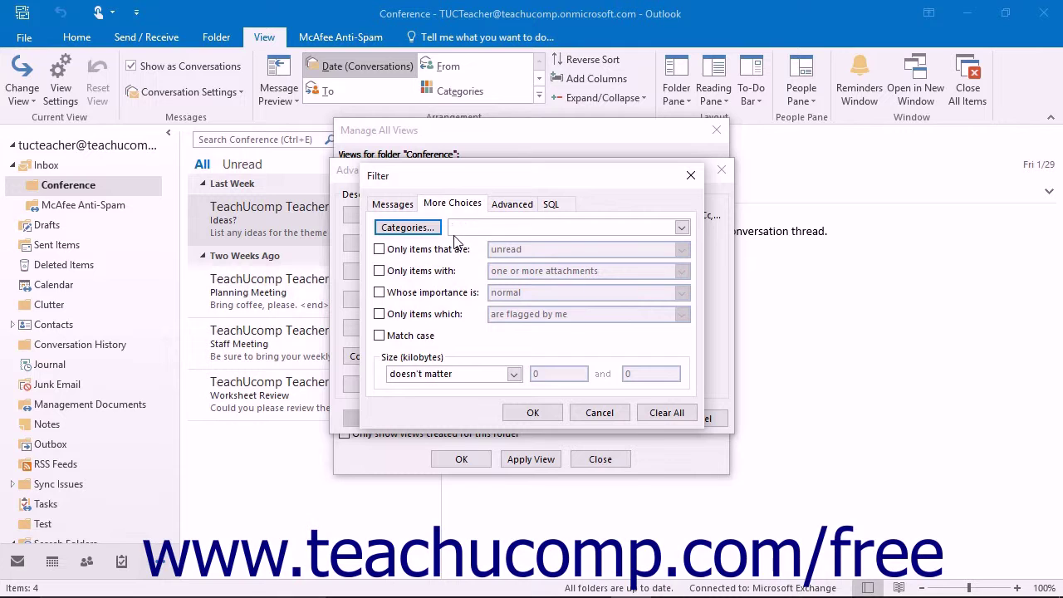
pyautogui.click(506, 203)
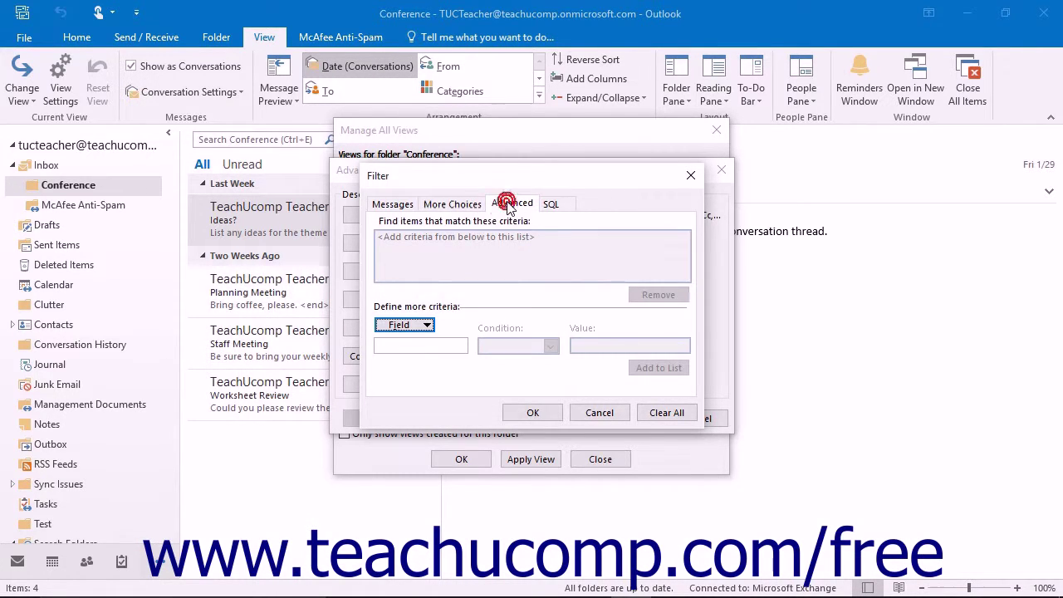
pyautogui.click(428, 327)
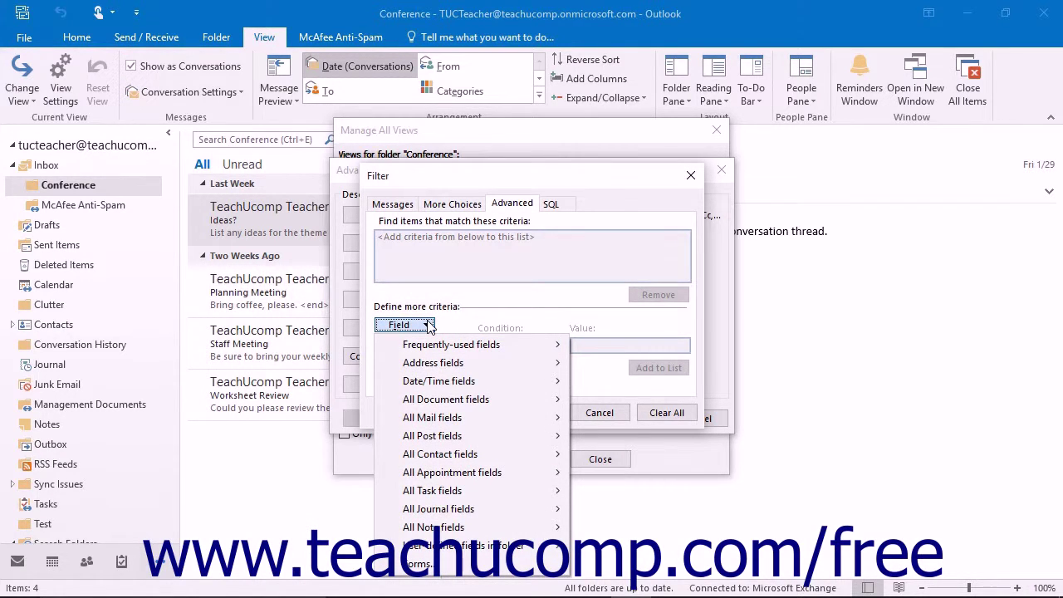
pyautogui.moveTo(439, 363)
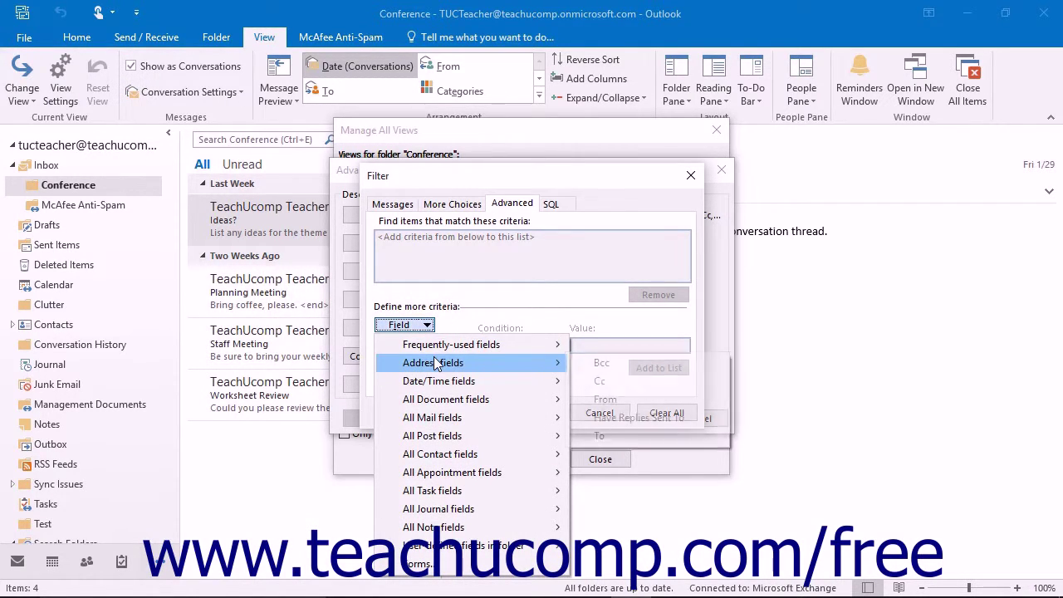
pyautogui.click(607, 400)
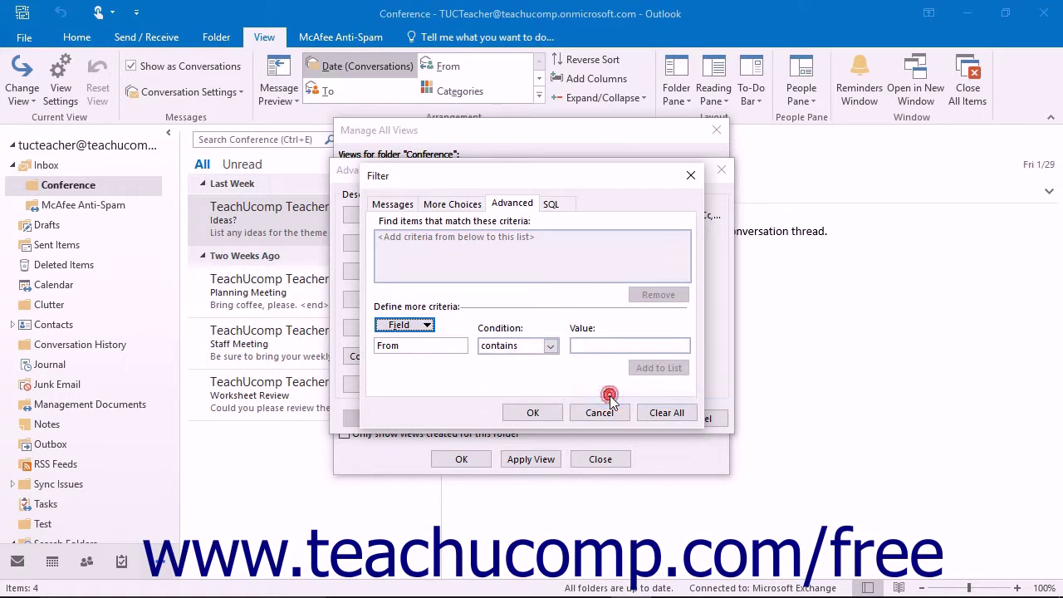
pyautogui.click(550, 347)
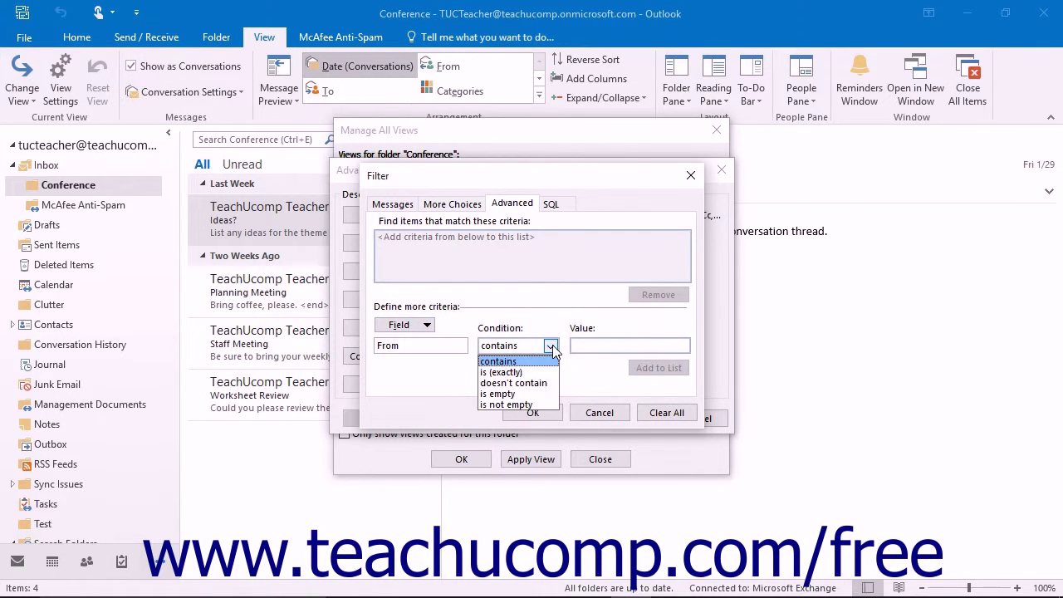
pyautogui.click(545, 362)
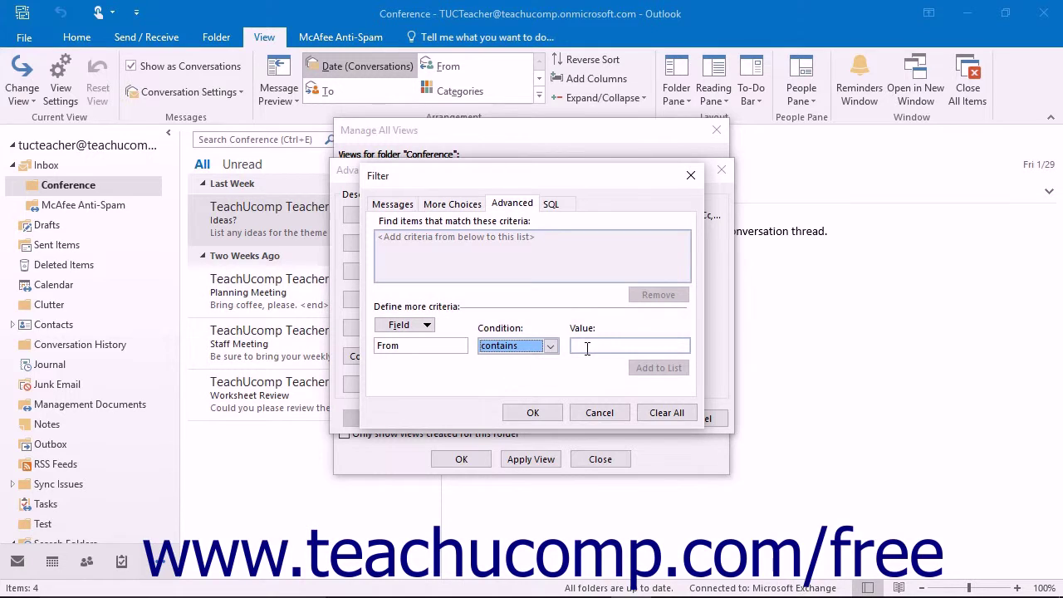
pyautogui.click(588, 349)
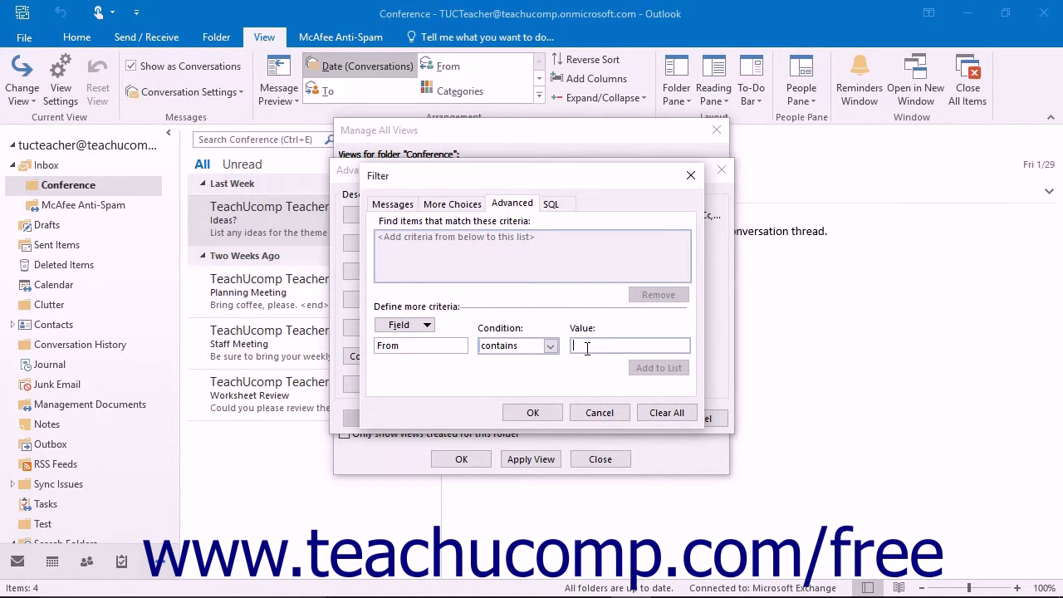
pyautogui.write('@teachucomp.org')
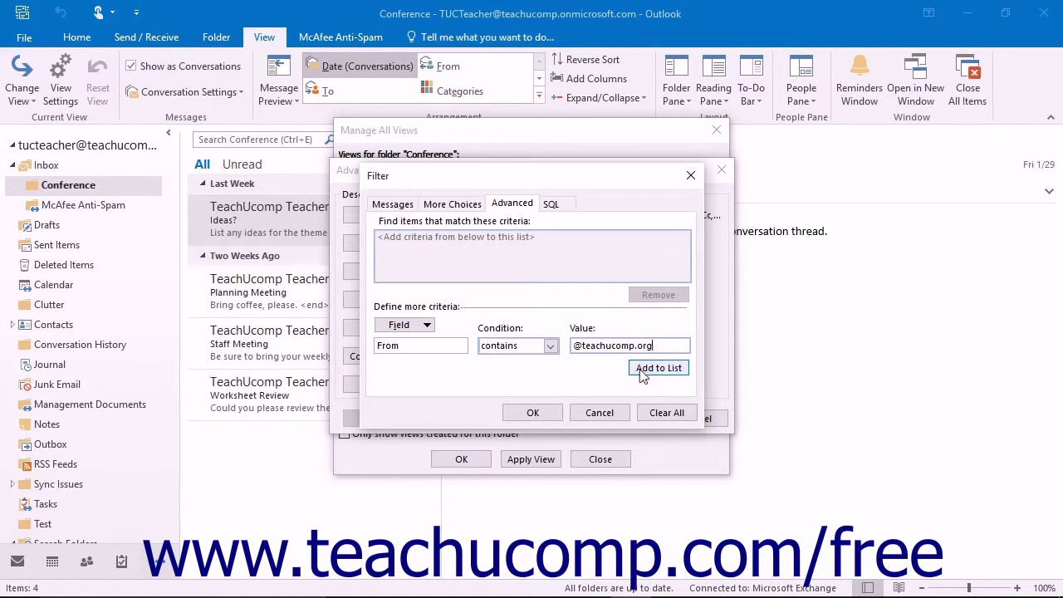
pyautogui.click(644, 374)
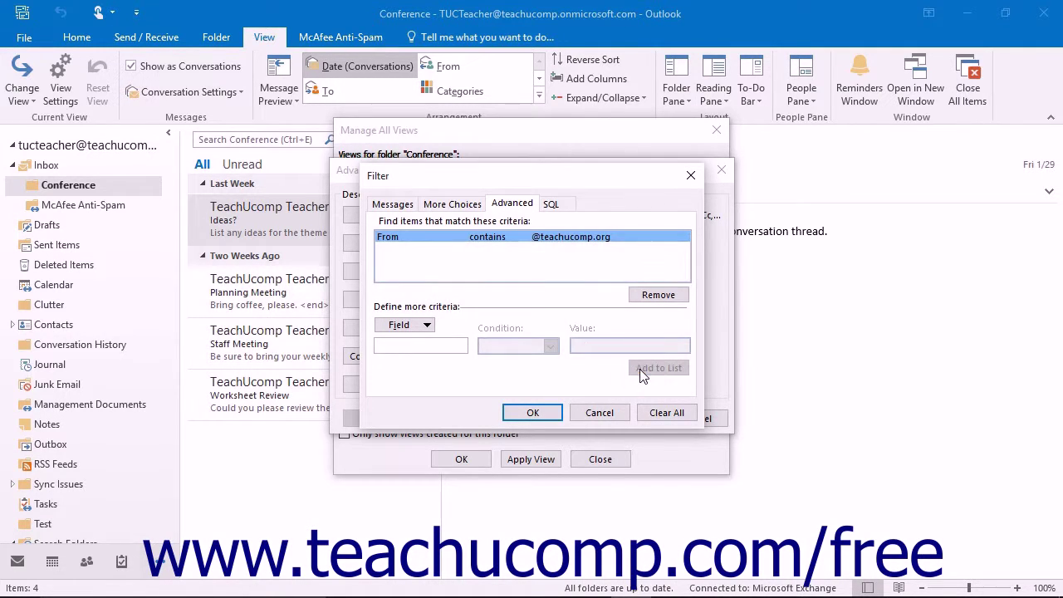
pyautogui.click(566, 241)
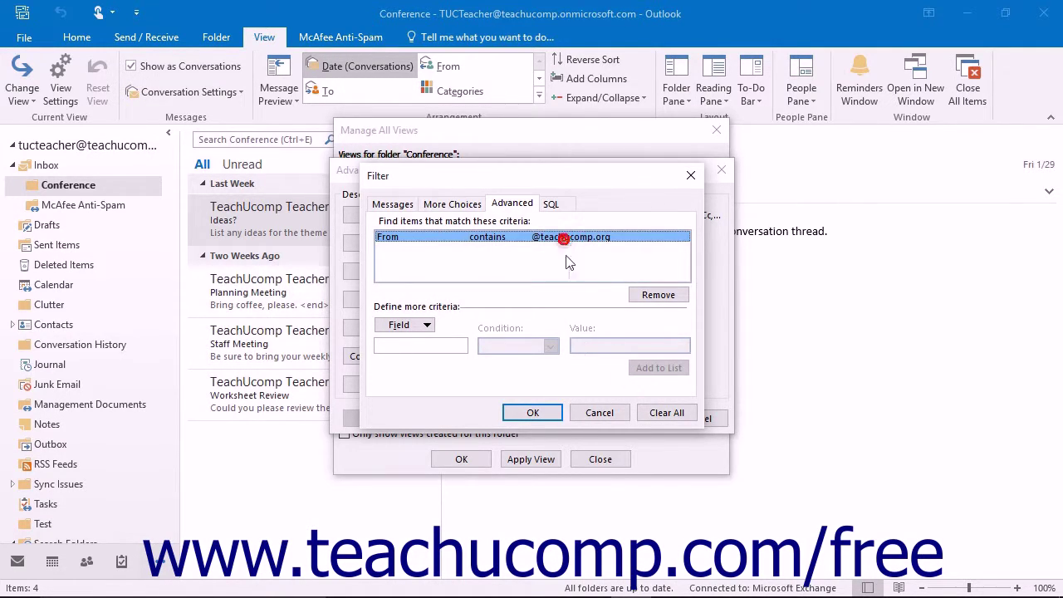
pyautogui.click(644, 295)
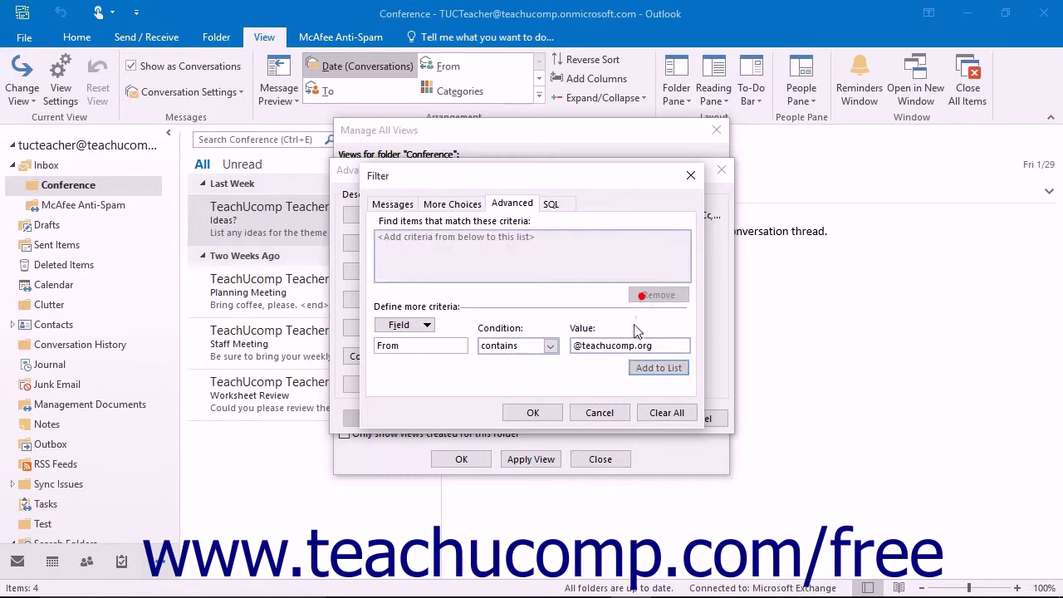
pyautogui.click(553, 204)
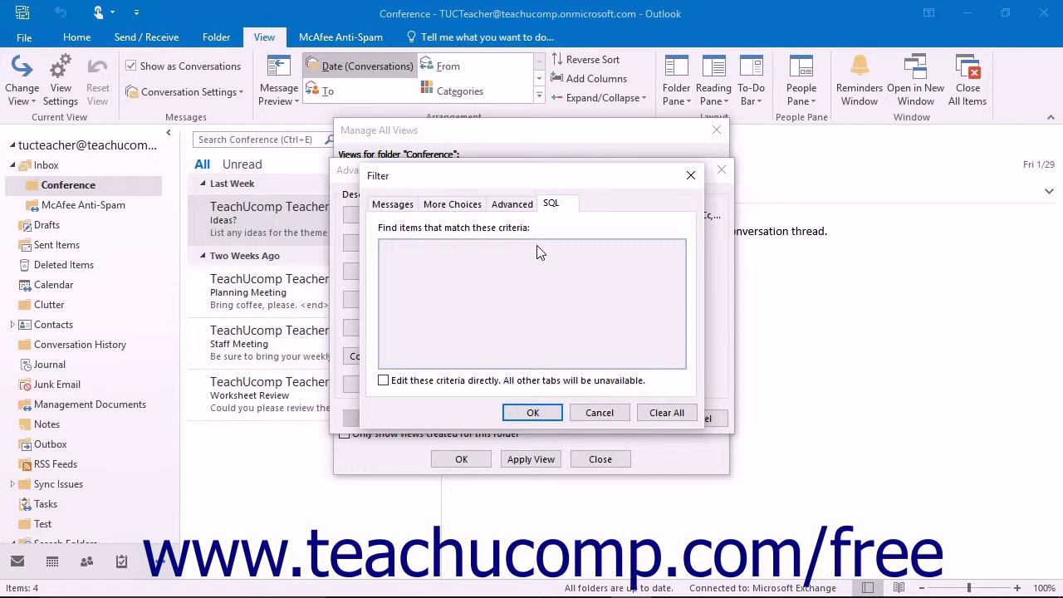
pyautogui.click(533, 413)
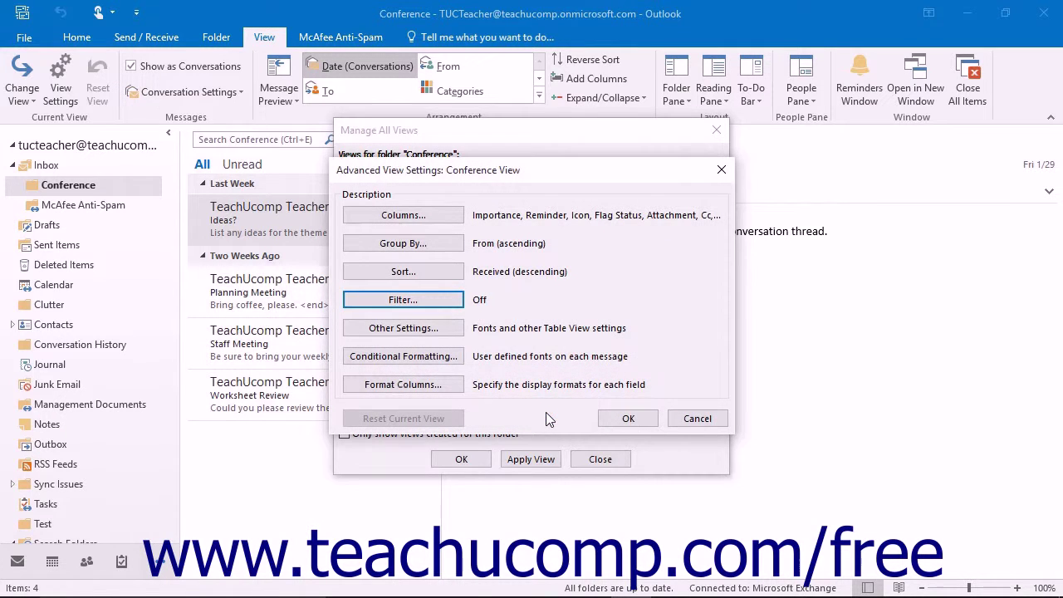
# - Review the Other Settings for fonts and grid display and accept them unchanged
pyautogui.click(445, 331)
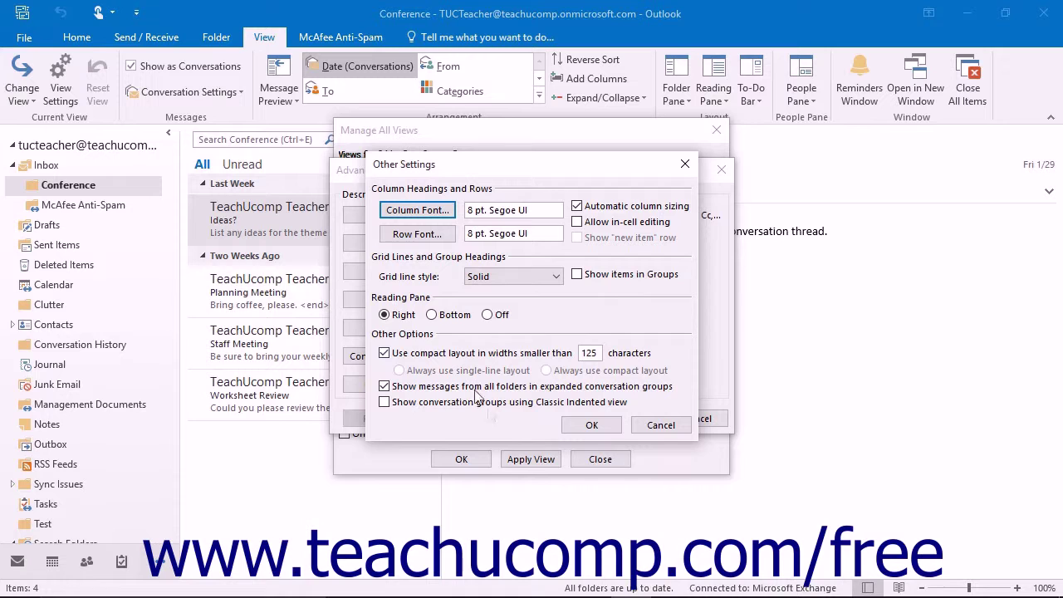
pyautogui.click(589, 426)
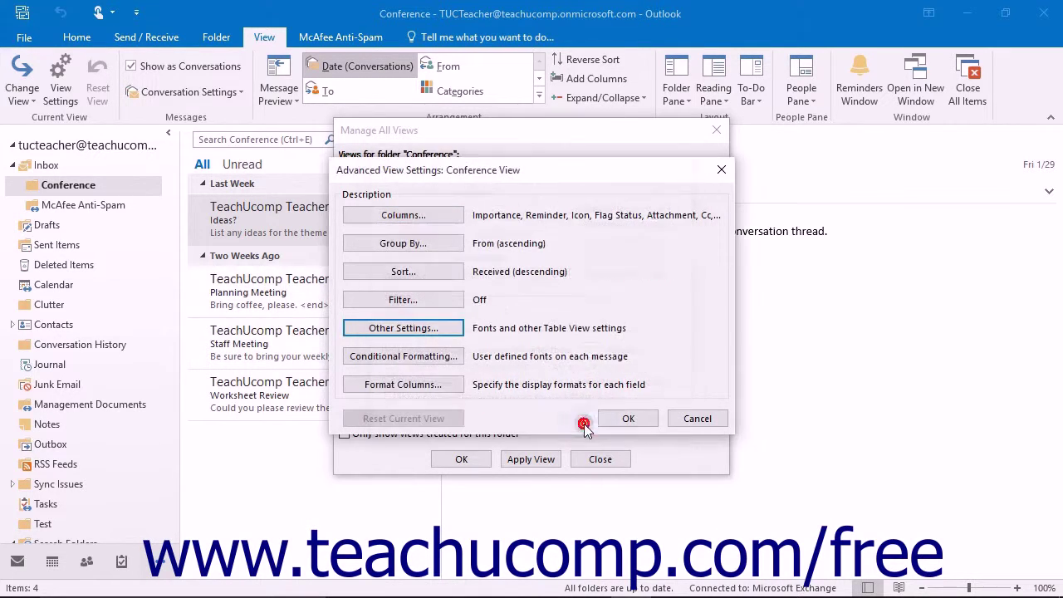
pyautogui.click(446, 356)
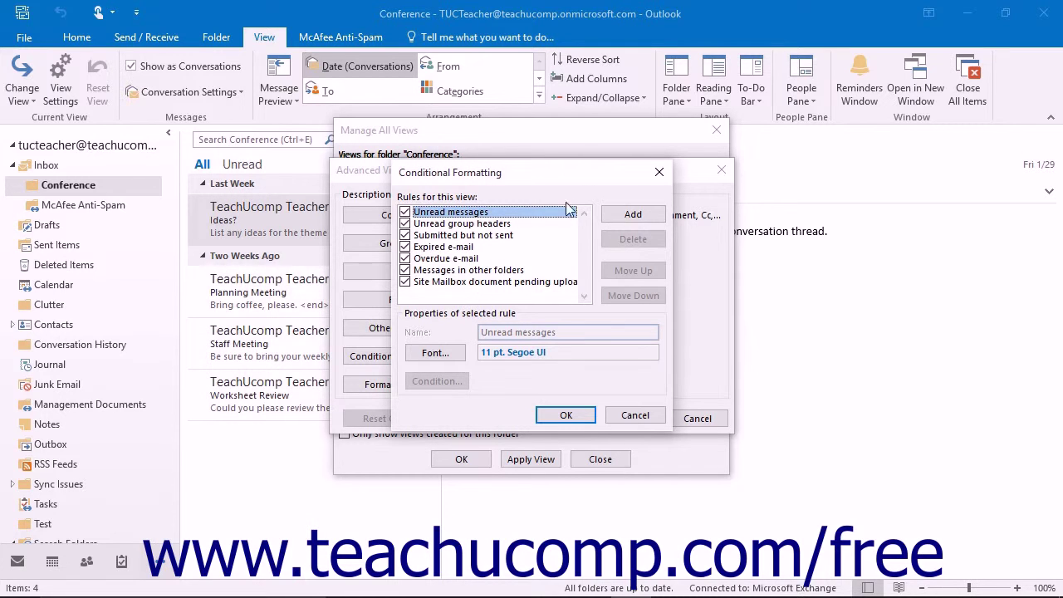
# - Add a conditional formatting rule named 'From me' with a Maroon font colour
pyautogui.click(630, 216)
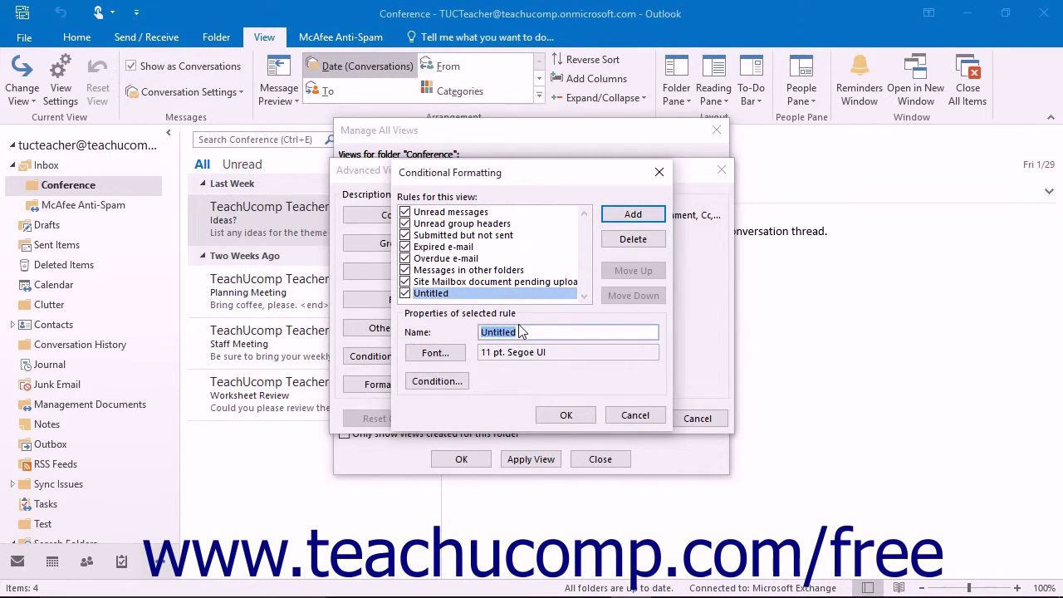
pyautogui.write('From me')
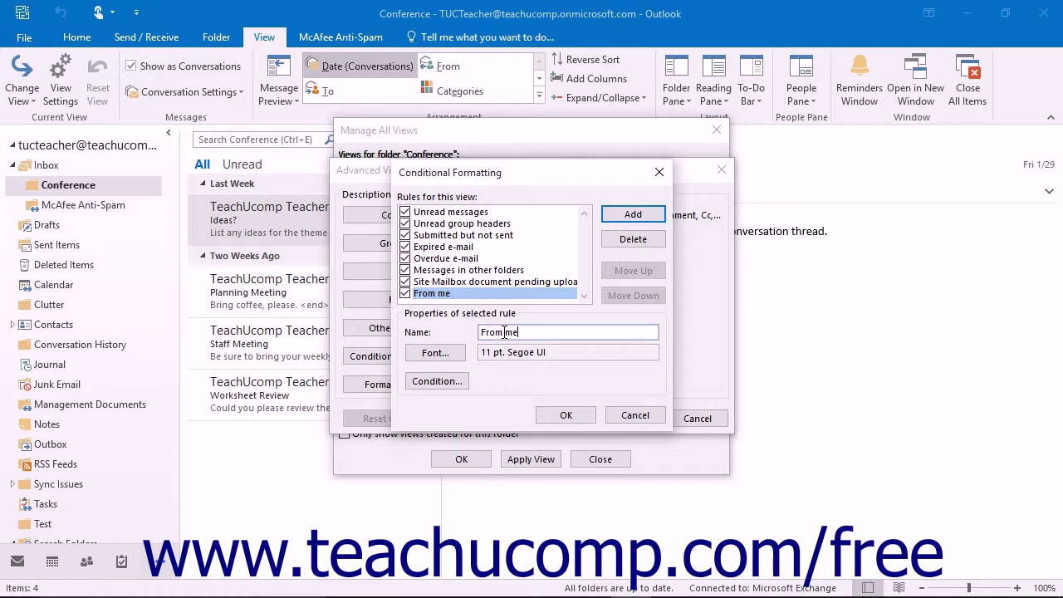
pyautogui.click(448, 358)
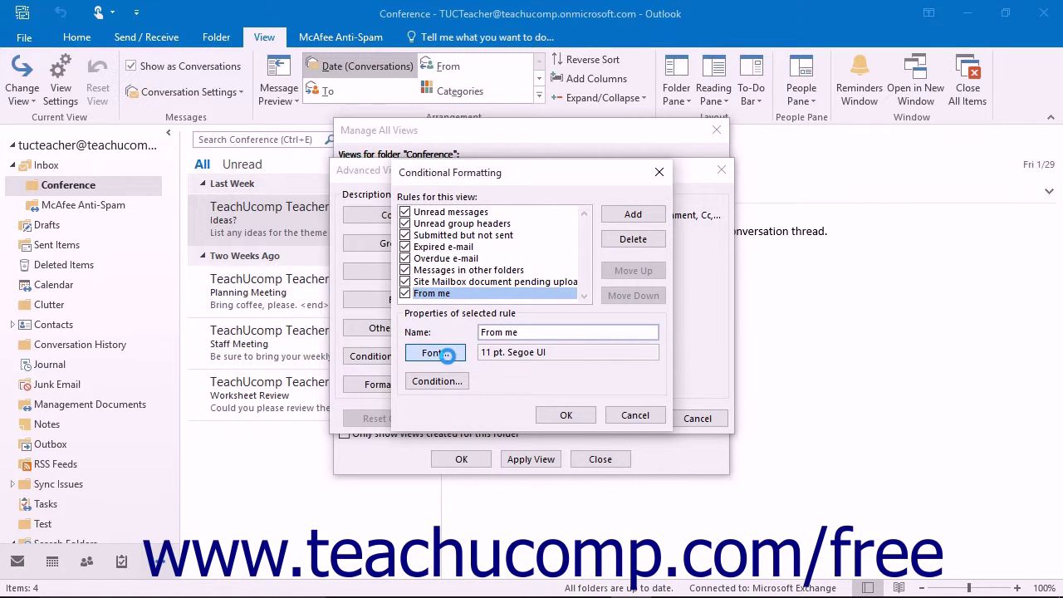
pyautogui.click(444, 380)
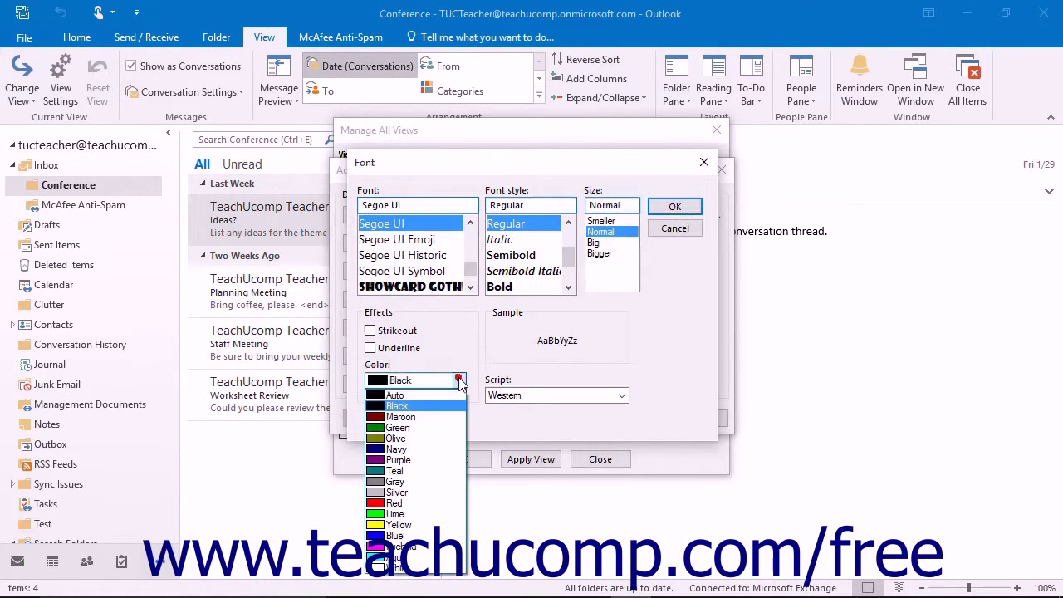
pyautogui.click(428, 416)
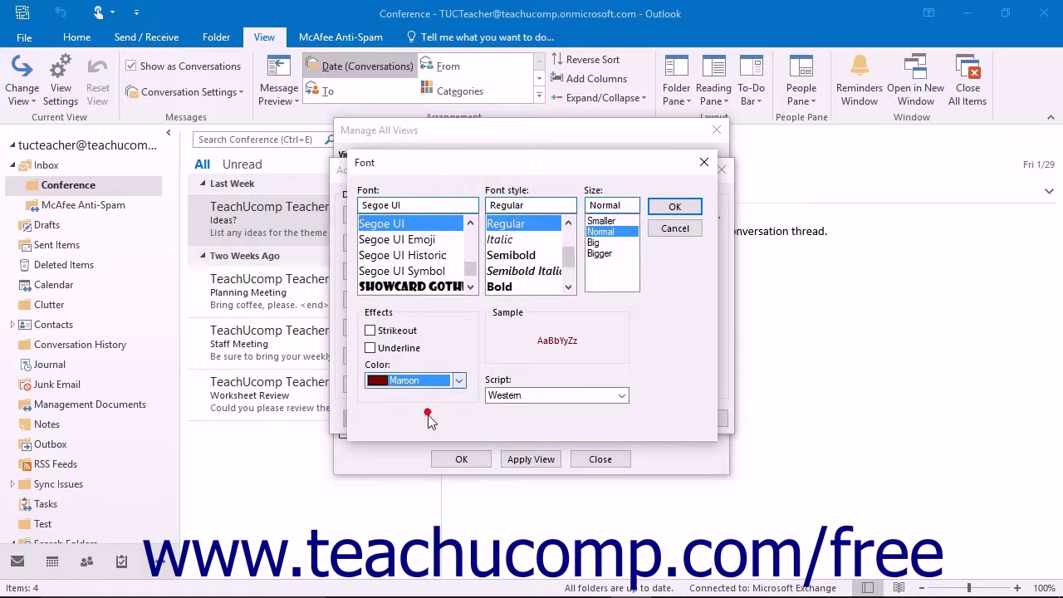
pyautogui.click(675, 208)
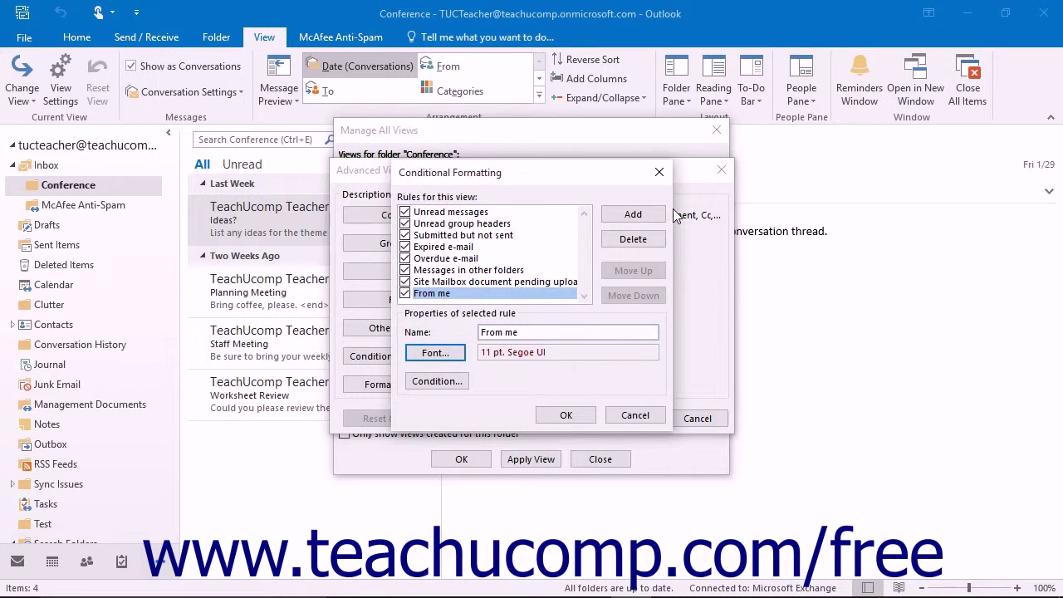
pyautogui.click(457, 381)
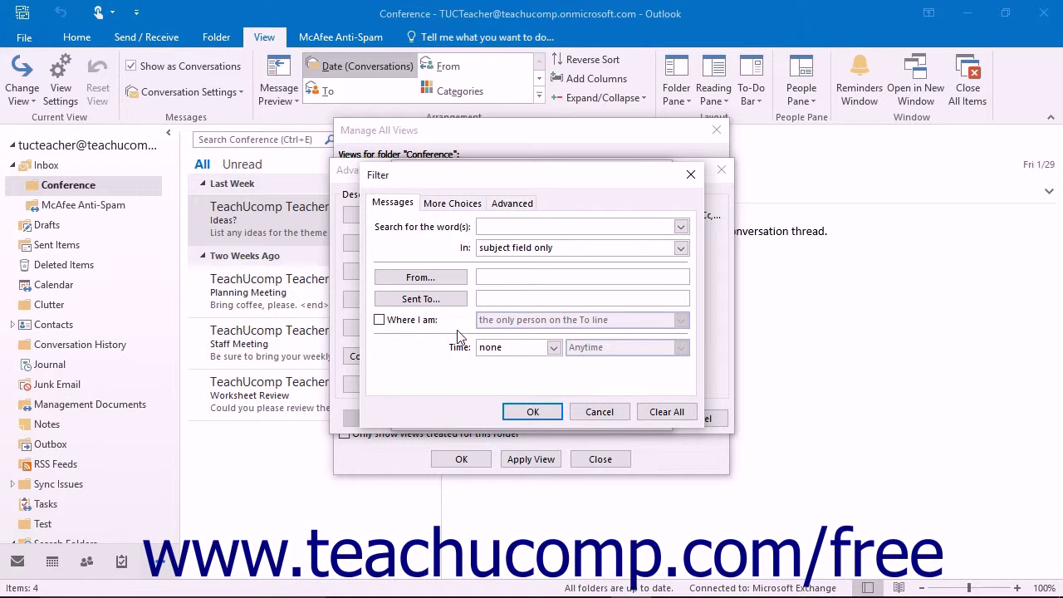
# - Make 'From me' match messages whose From field contains the user's sender name
pyautogui.click(512, 203)
pyautogui.click(426, 324)
pyautogui.moveTo(470, 365)
pyautogui.click(619, 398)
pyautogui.click(588, 342)
pyautogui.write('TeachUcomp Teacher')
pyautogui.click(644, 366)
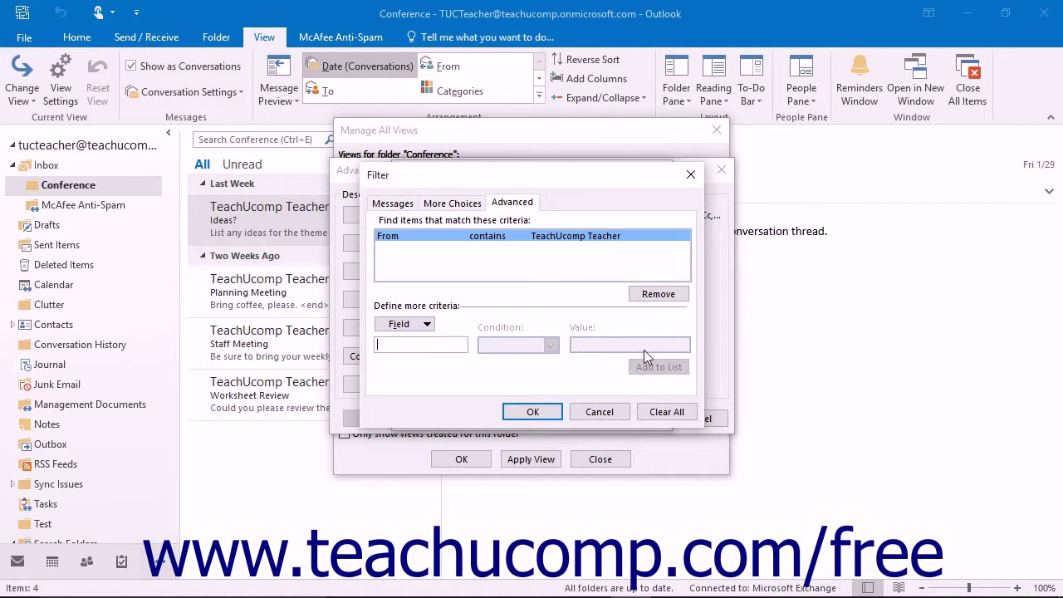
pyautogui.click(534, 413)
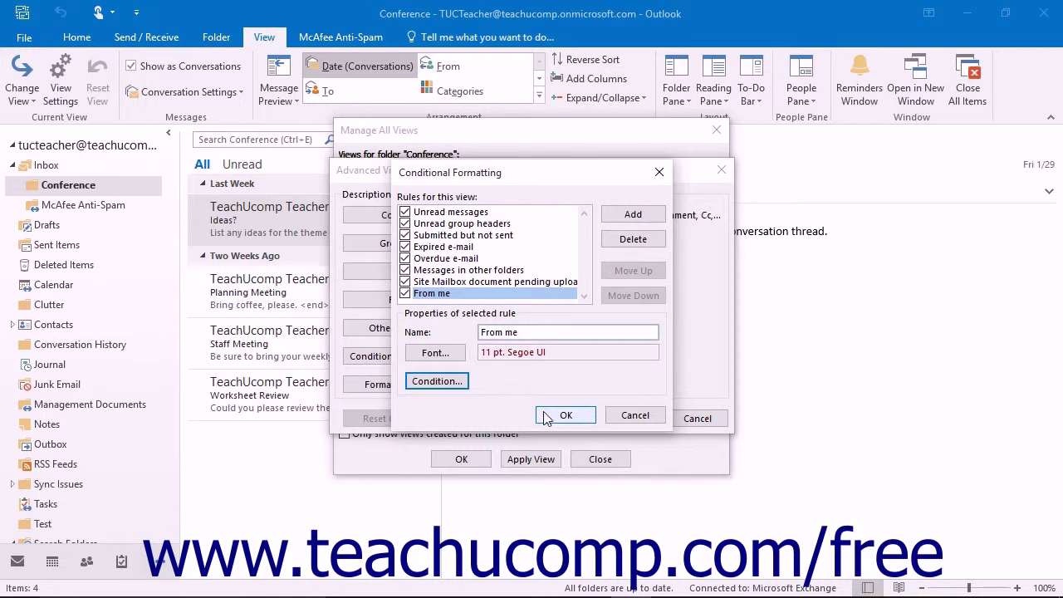
pyautogui.click(548, 417)
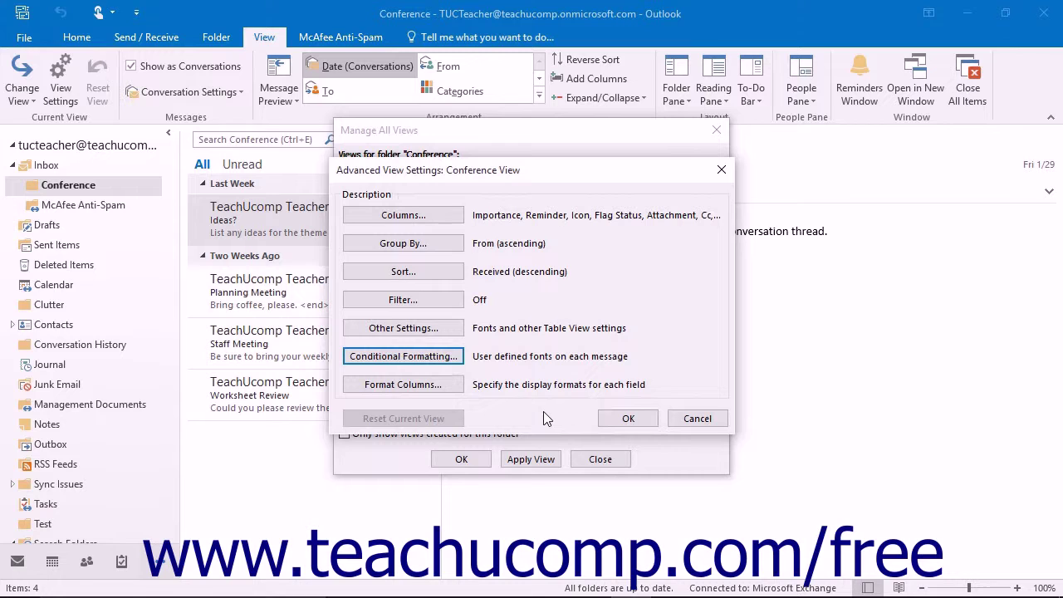
pyautogui.click(455, 387)
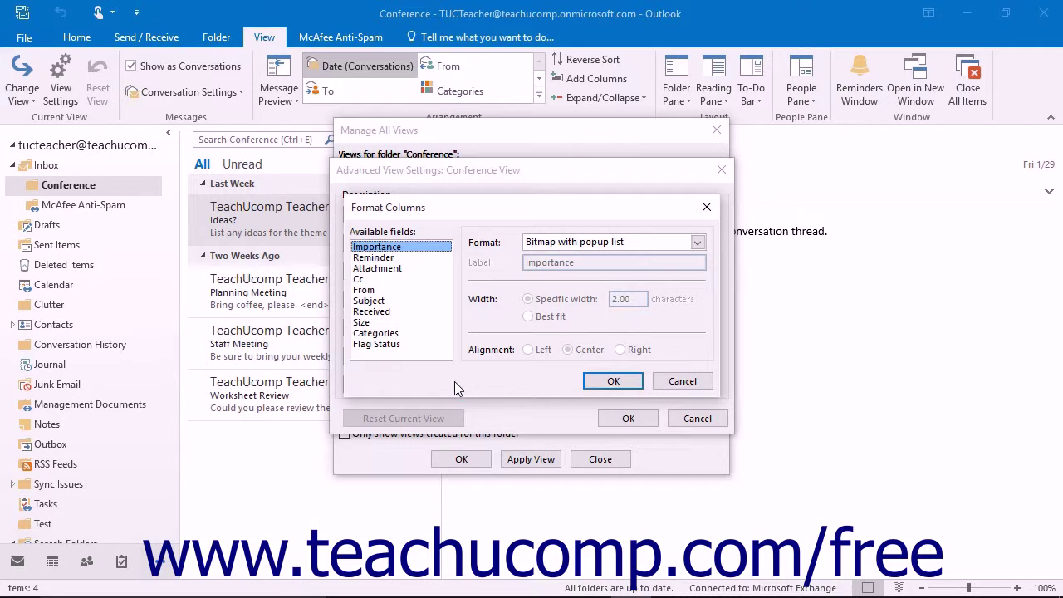
pyautogui.click(375, 279)
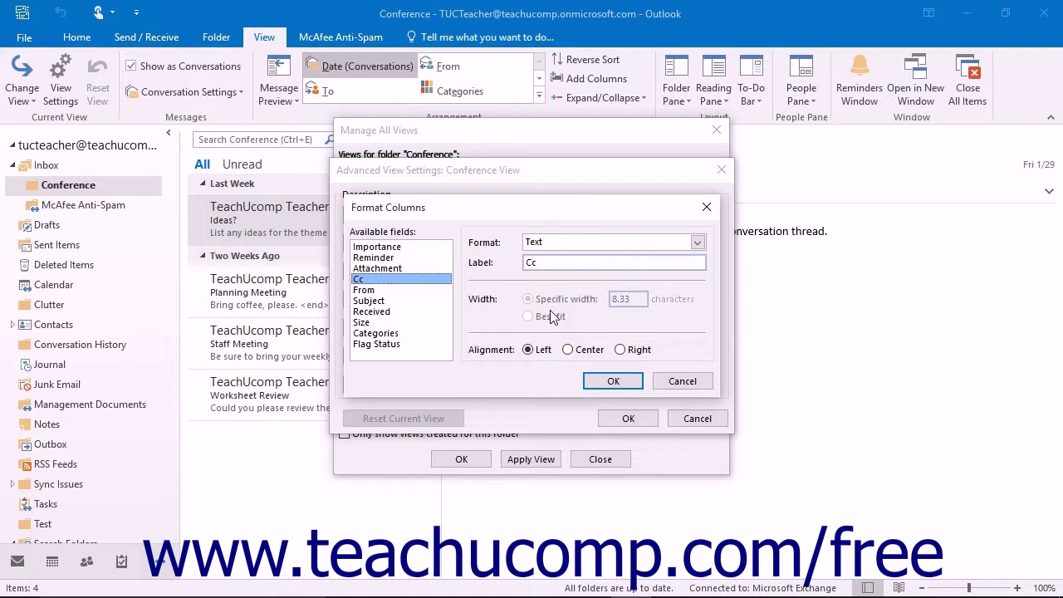
pyautogui.click(614, 385)
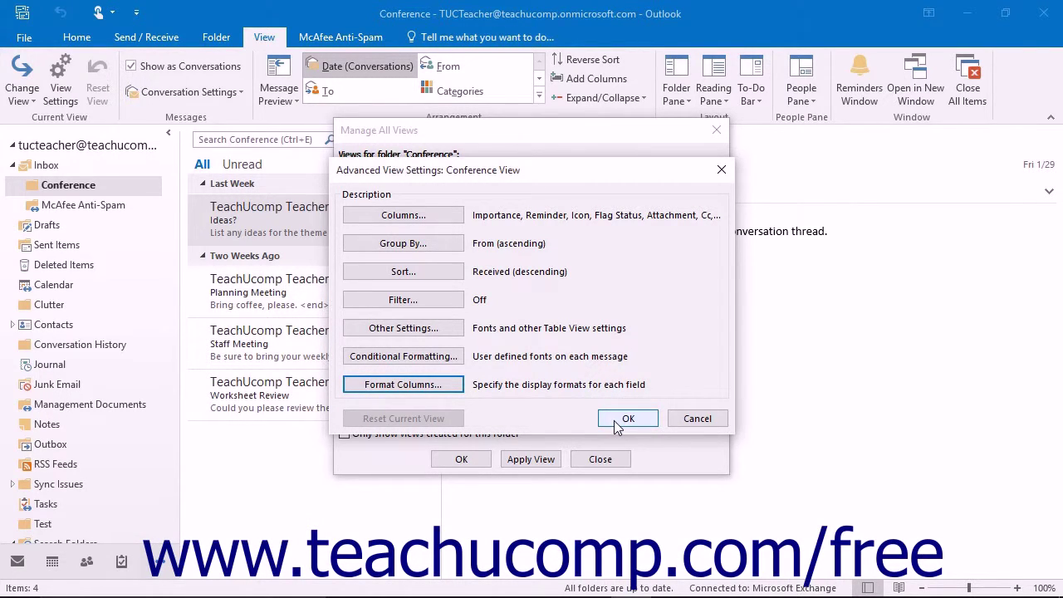
pyautogui.click(616, 422)
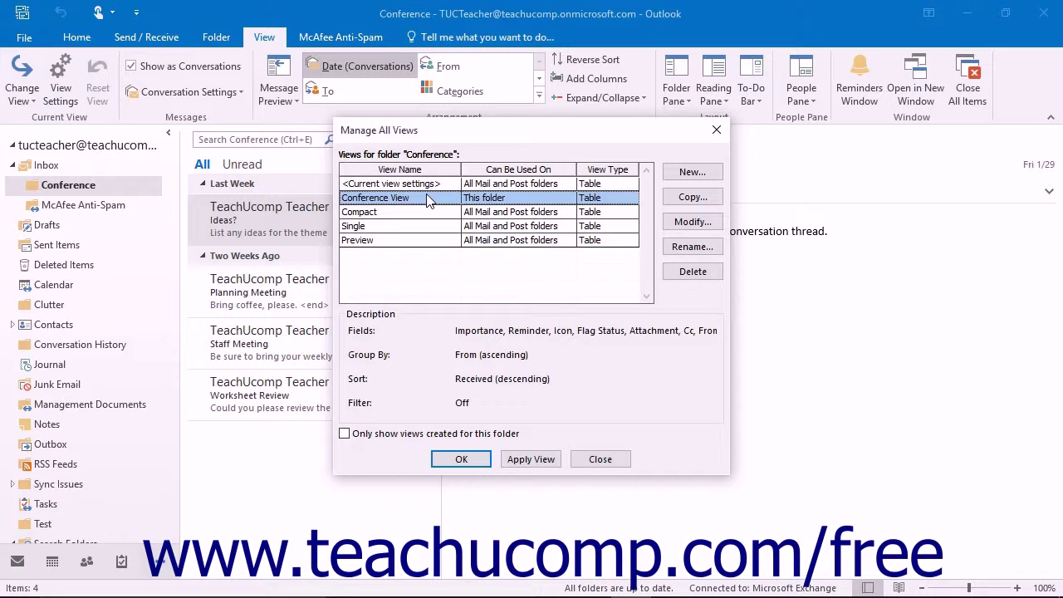
# - Apply Conference View to the Conference folder, then reopen Manage All Views
pyautogui.click(531, 459)
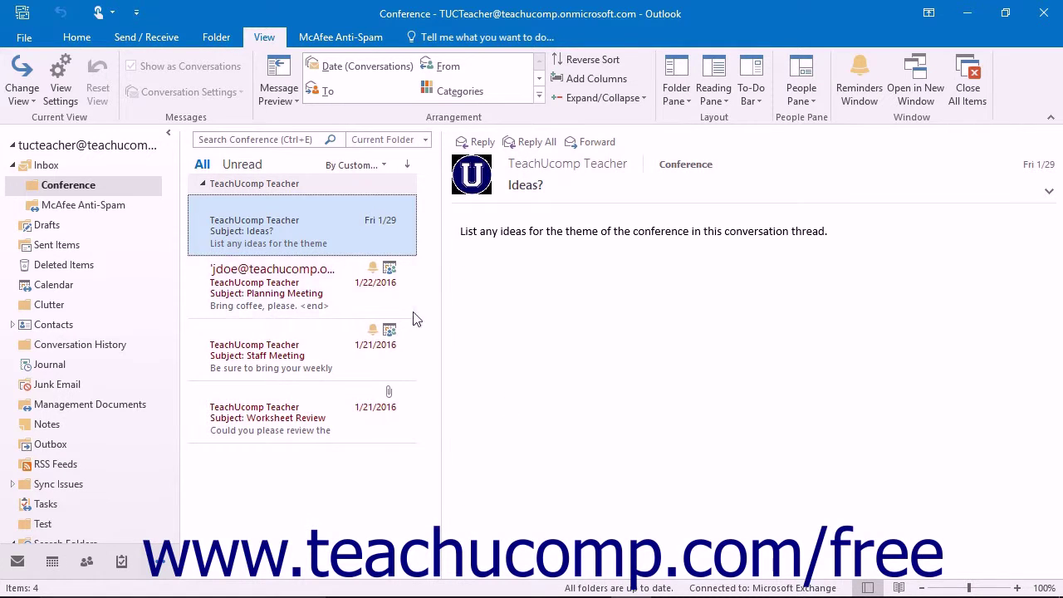
pyautogui.click(22, 87)
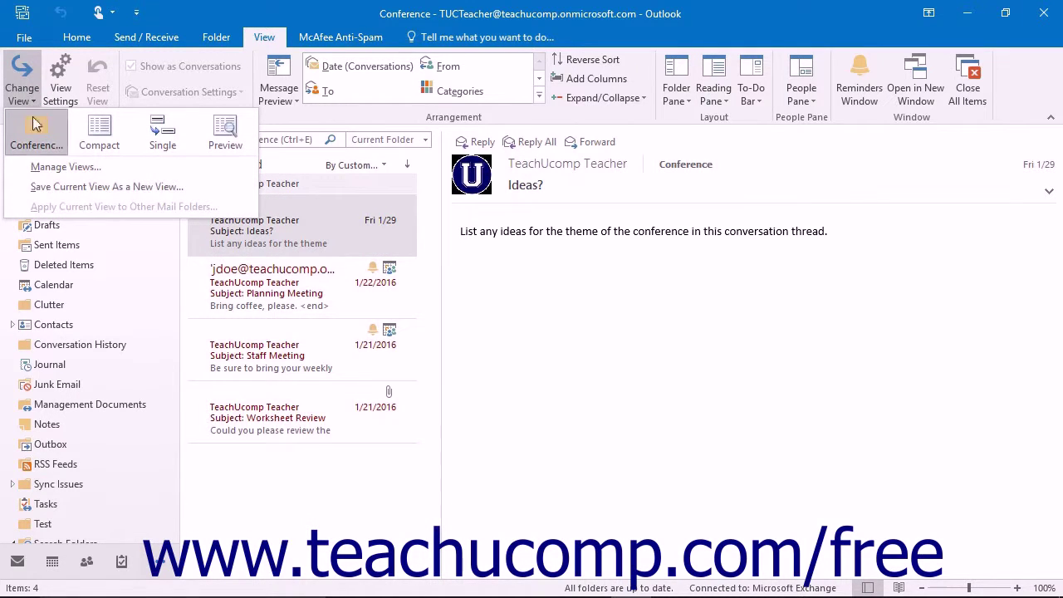
pyautogui.click(35, 135)
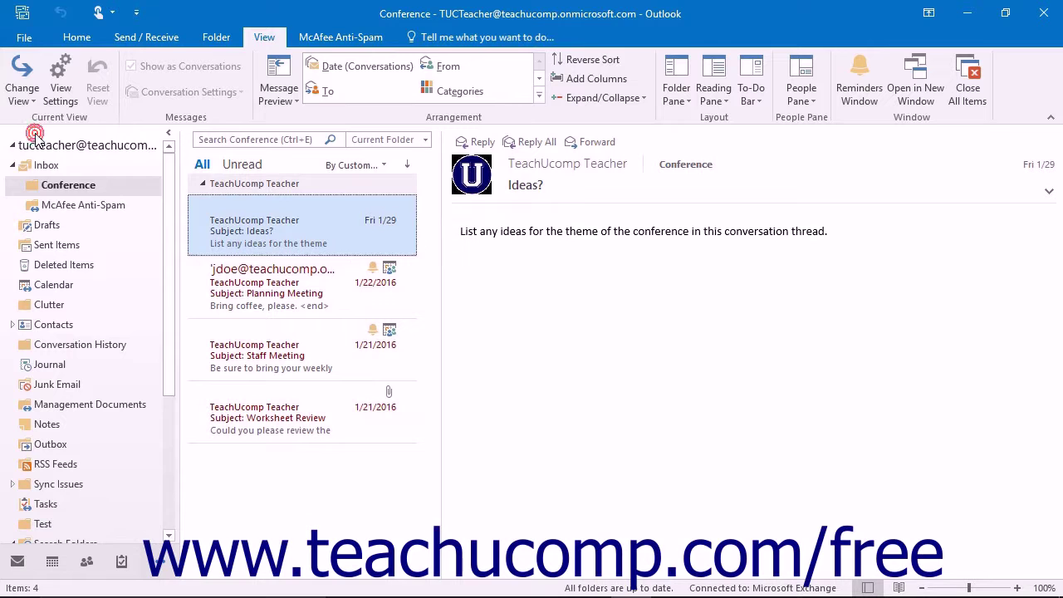
pyautogui.click(15, 96)
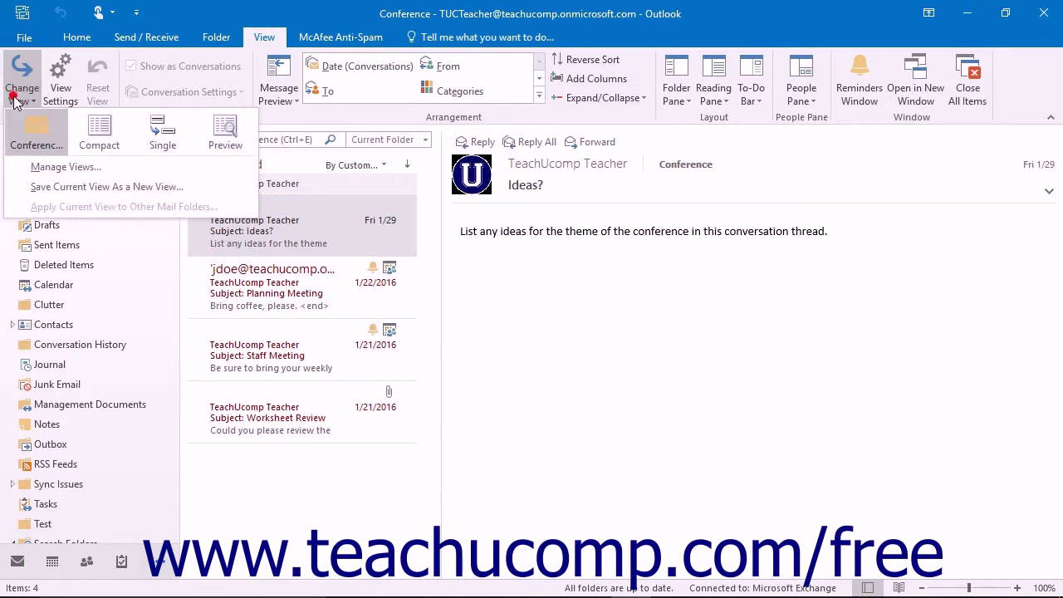
pyautogui.click(46, 166)
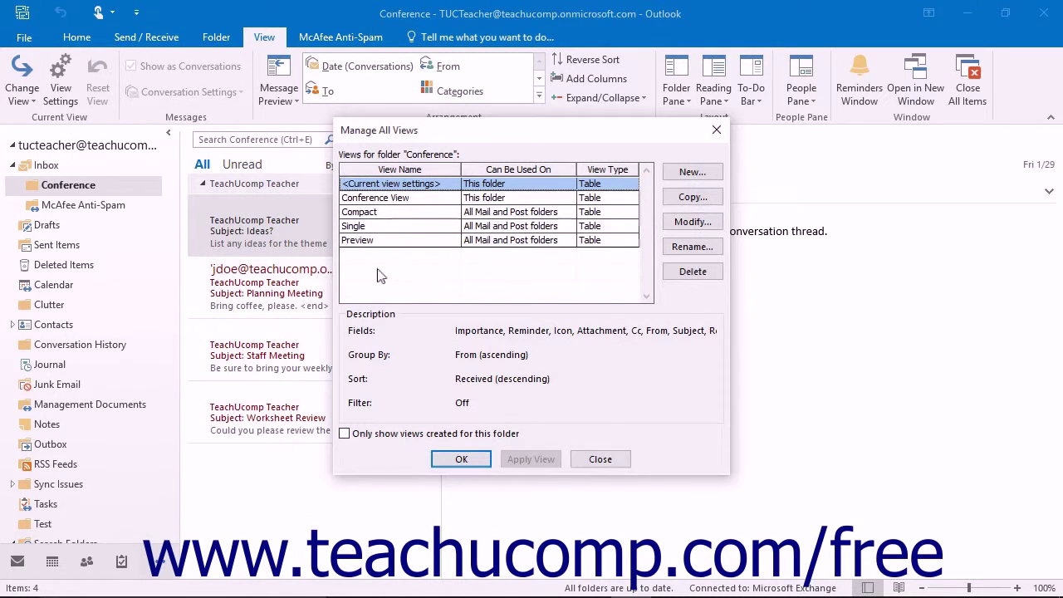
# - Check Conference View's settings without changes, then delete Conference View and confirm
pyautogui.click(385, 200)
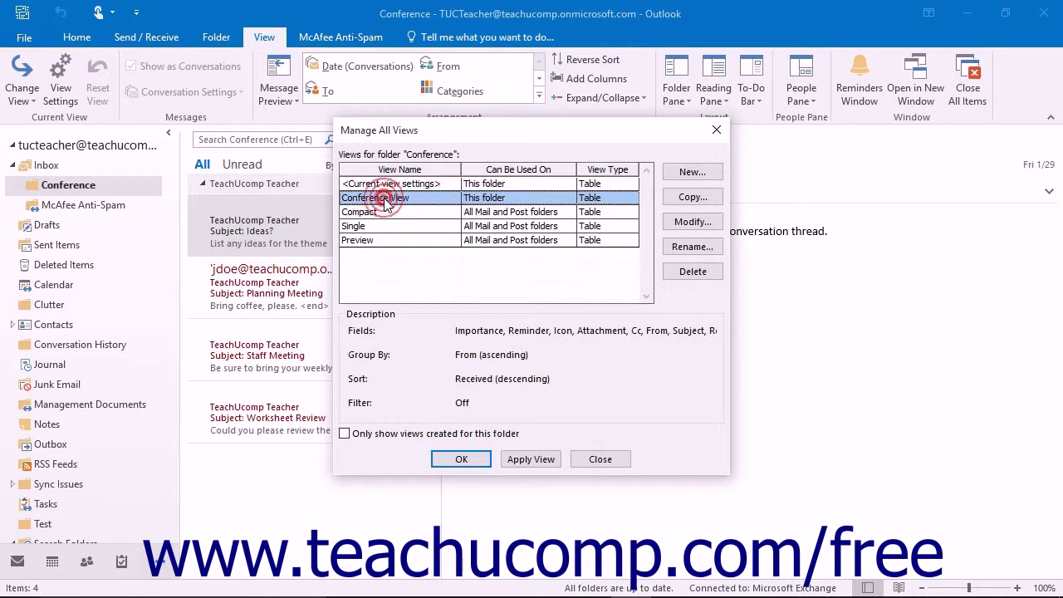
pyautogui.click(693, 223)
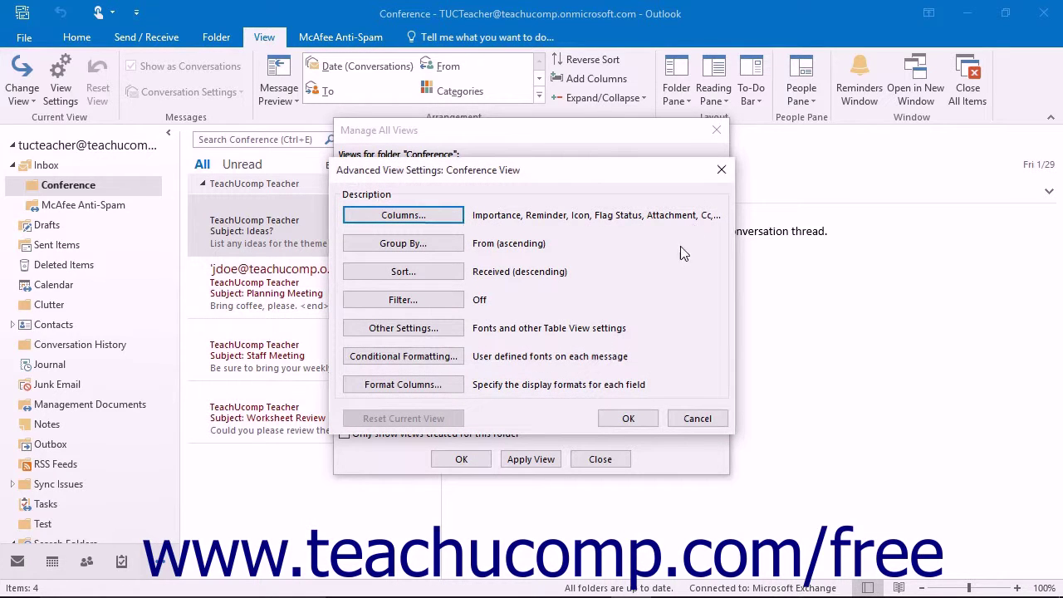
pyautogui.click(632, 417)
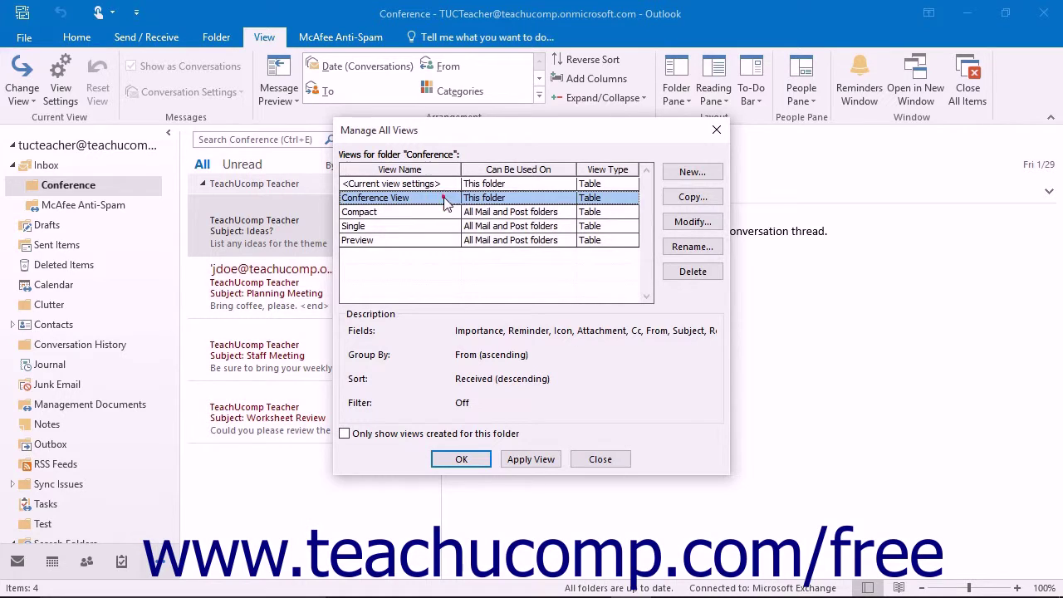
pyautogui.click(693, 271)
pyautogui.click(482, 353)
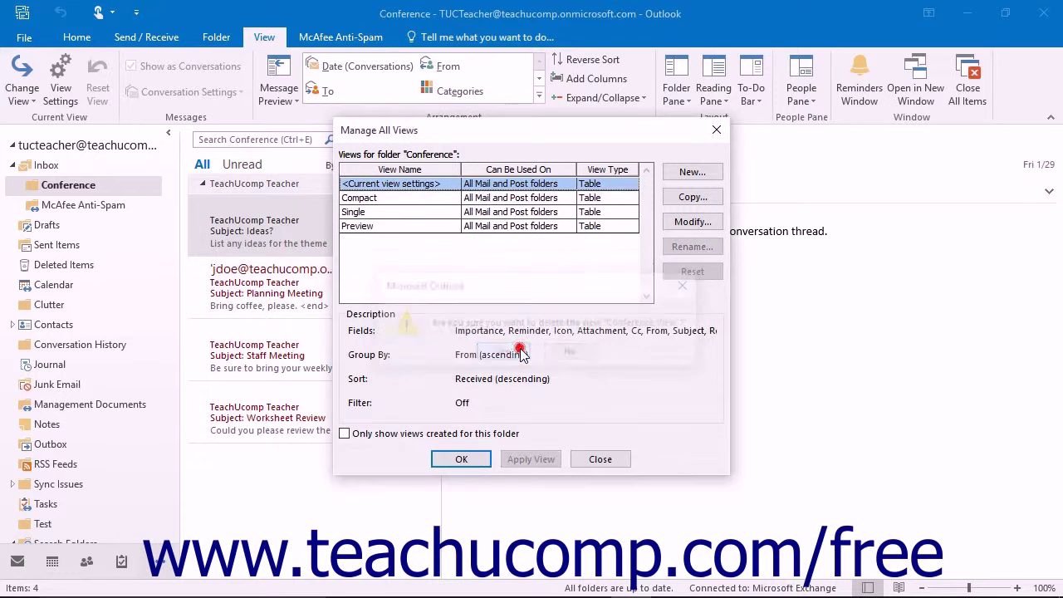